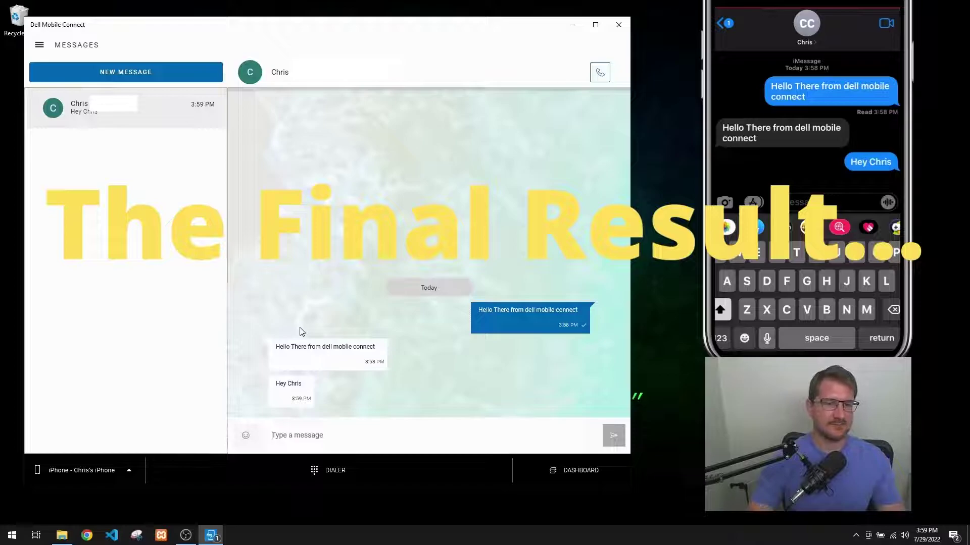
# Send a short greeting to the contact in the open message conversation.
pyautogui.write('he')
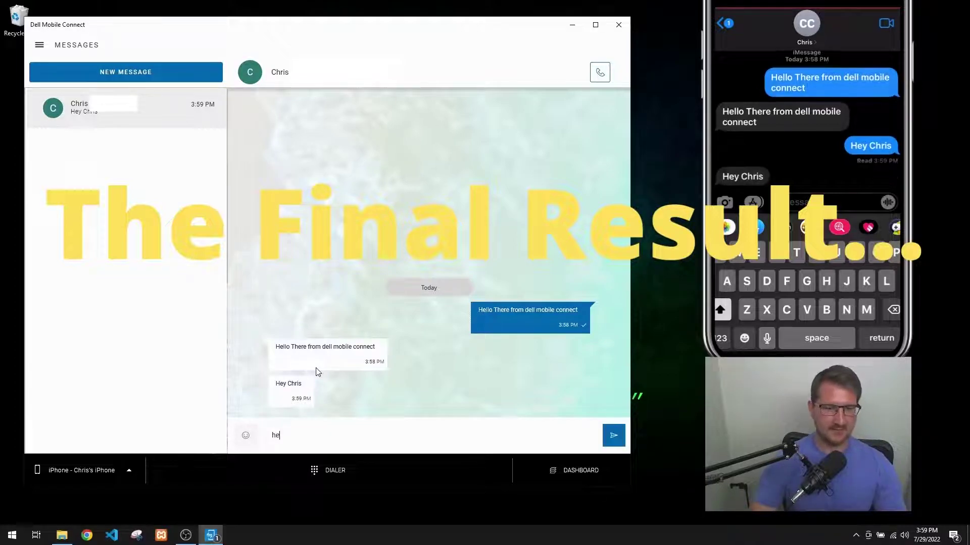
pyautogui.write('y other chr')
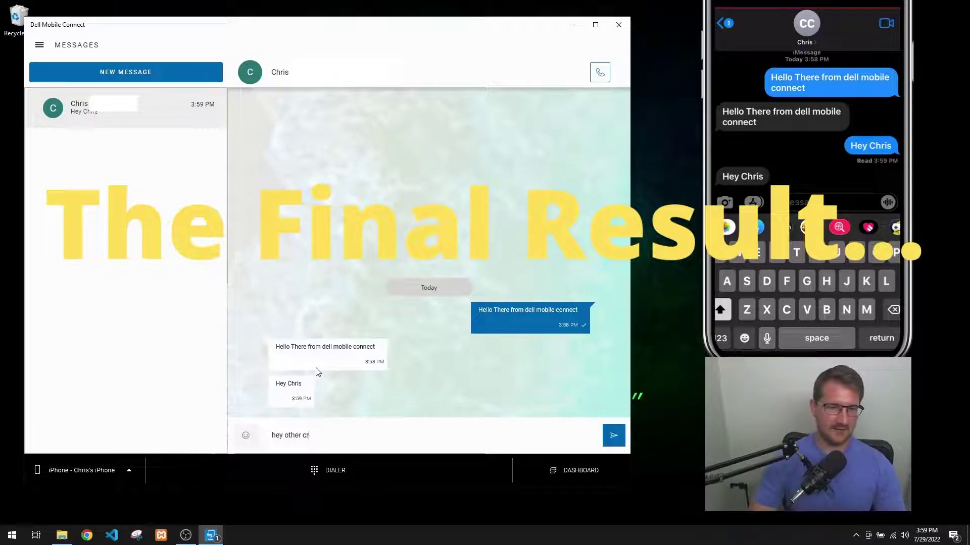
pyautogui.write('is')
pyautogui.press('Return')
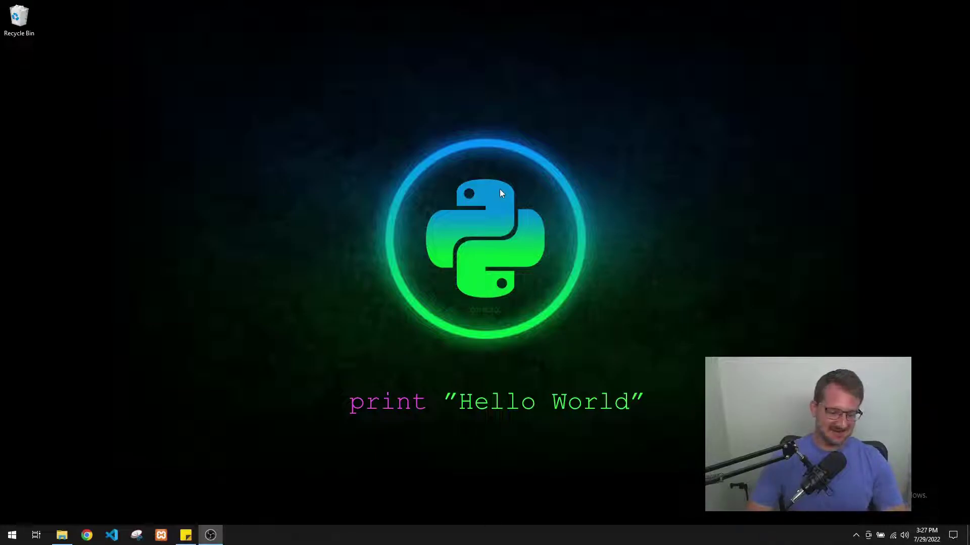
# Search the computer for "dell" and choose the Dell Mobile Connect app.
pyautogui.press('super')
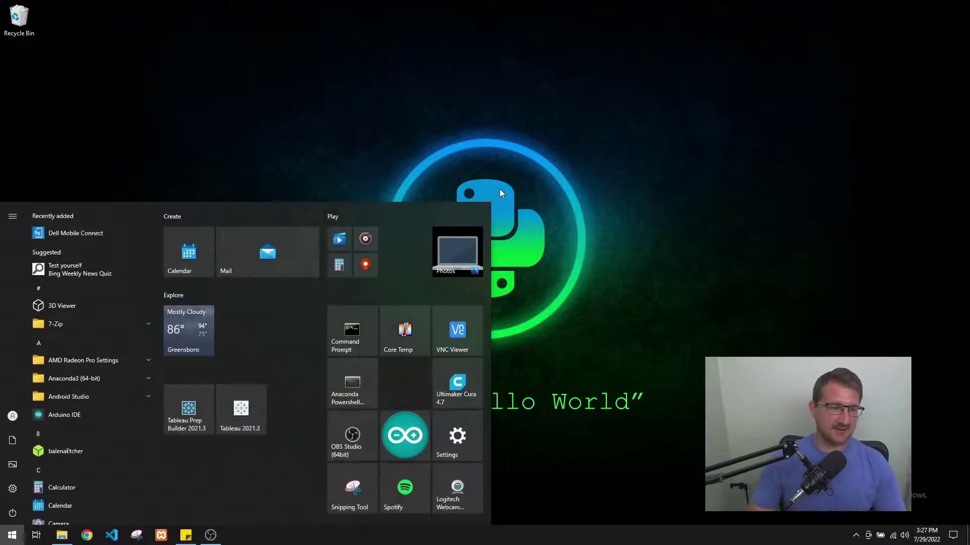
pyautogui.write('dell')
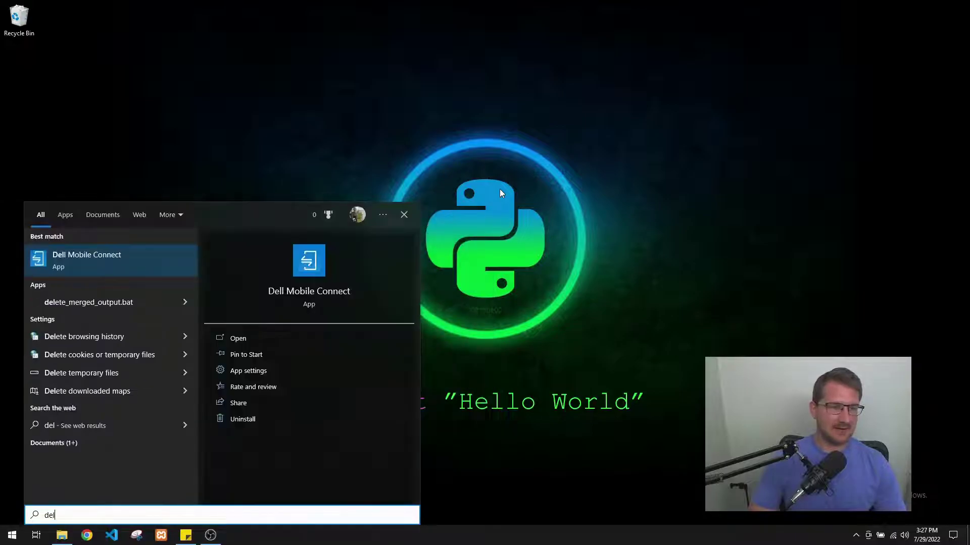
pyautogui.click(130, 259)
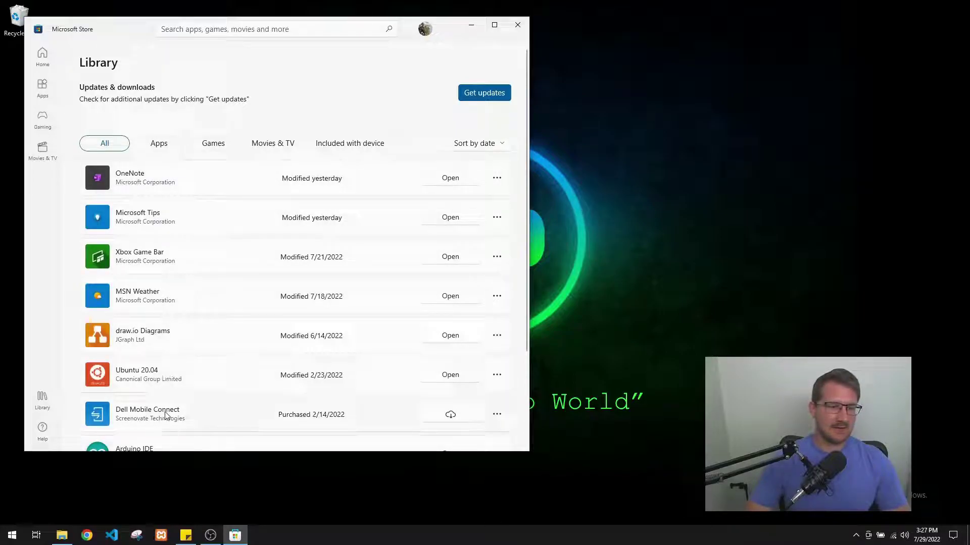
# Search the Microsoft Store for "dell" and install Dell Mobile Connect.
pyautogui.click(233, 30)
pyautogui.write('de')
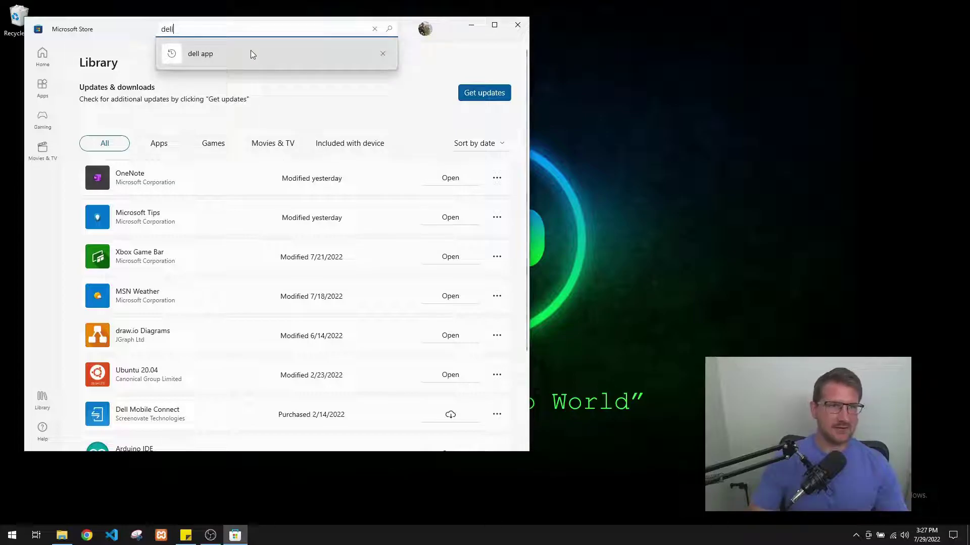
pyautogui.write('ll')
pyautogui.press('Return')
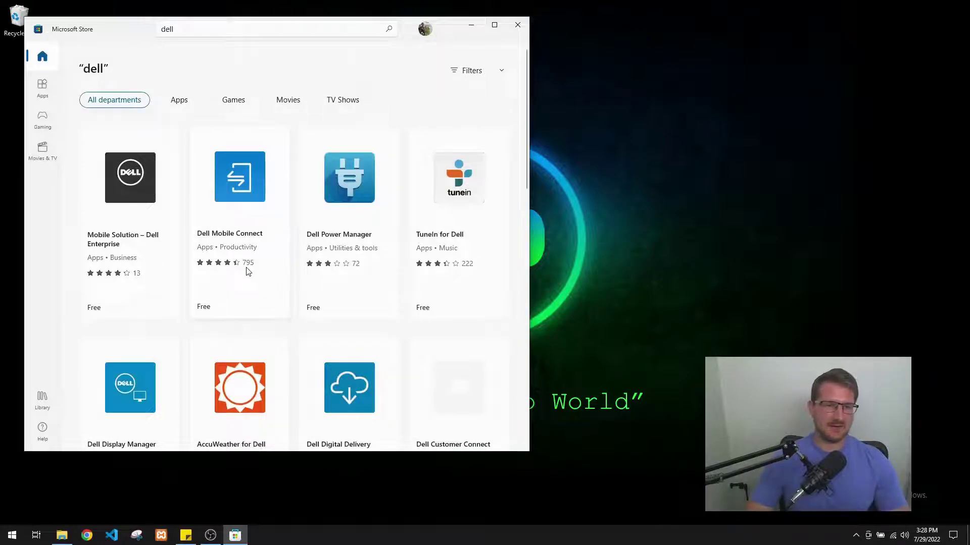
pyautogui.click(232, 212)
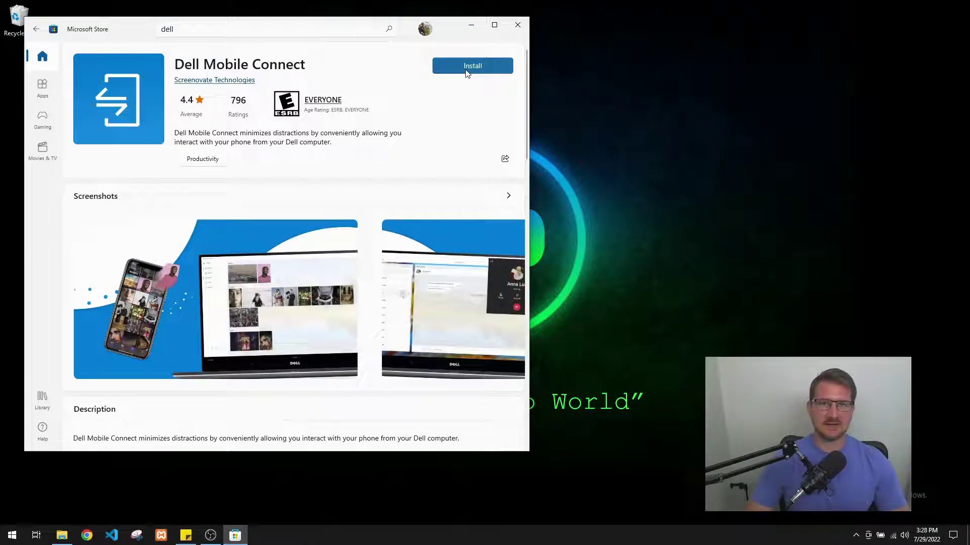
pyautogui.click(466, 74)
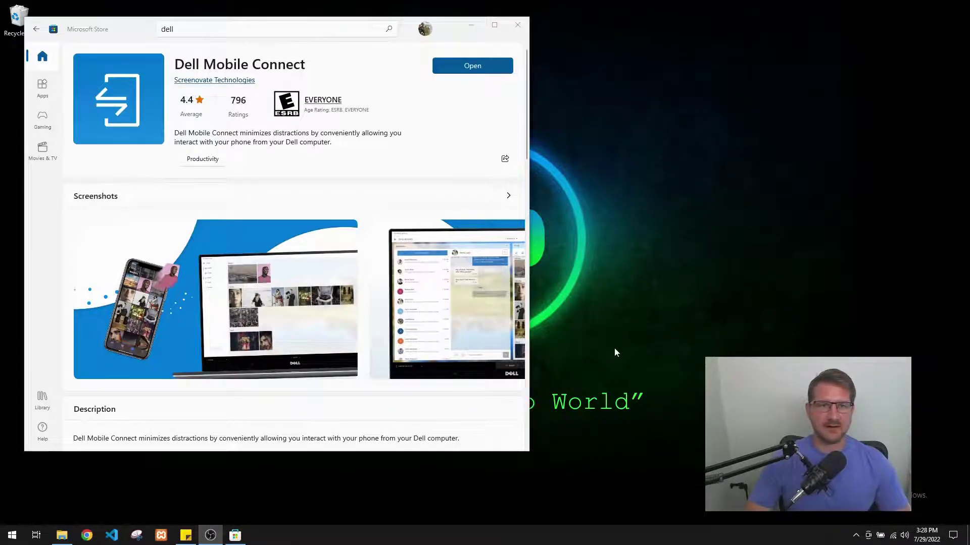
# Try to launch the installed Dell Mobile Connect, then close the Microsoft Store.
pyautogui.click(466, 71)
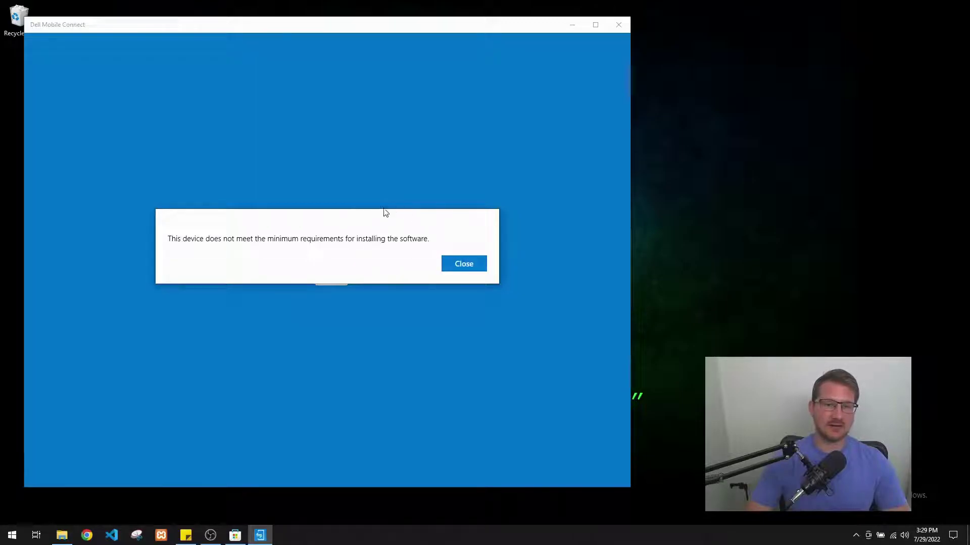
pyautogui.click(464, 263)
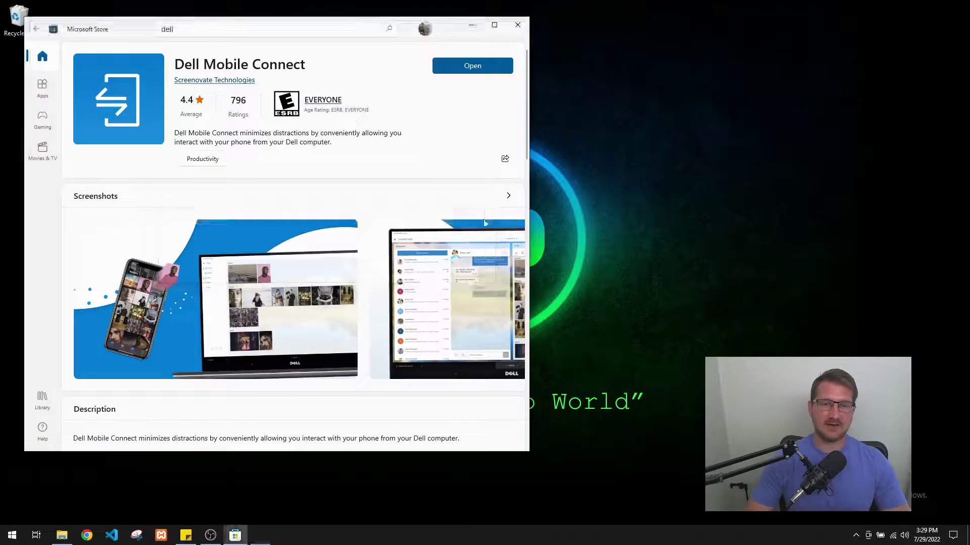
pyautogui.click(517, 25)
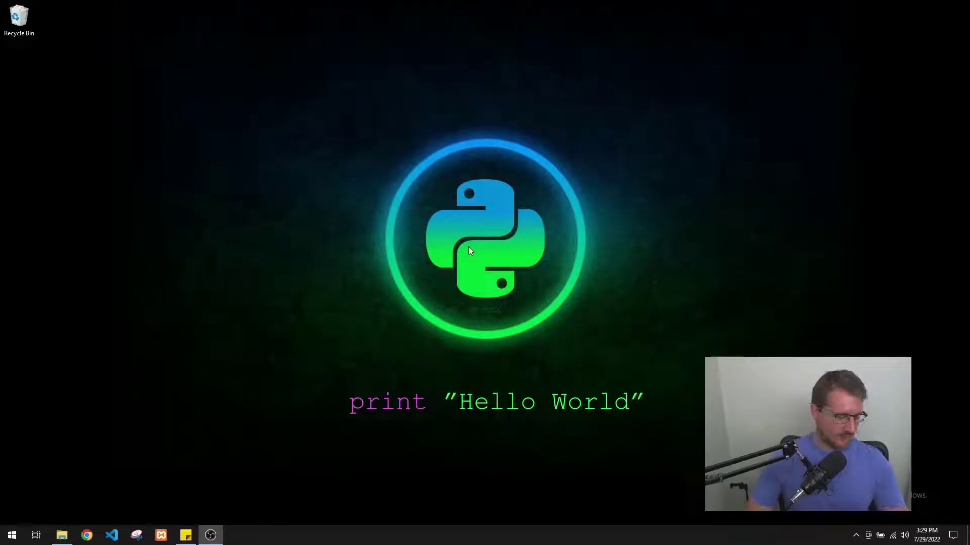
# Open the Registry Editor by executing regedit from the Windows Run dialog.
pyautogui.press('super')
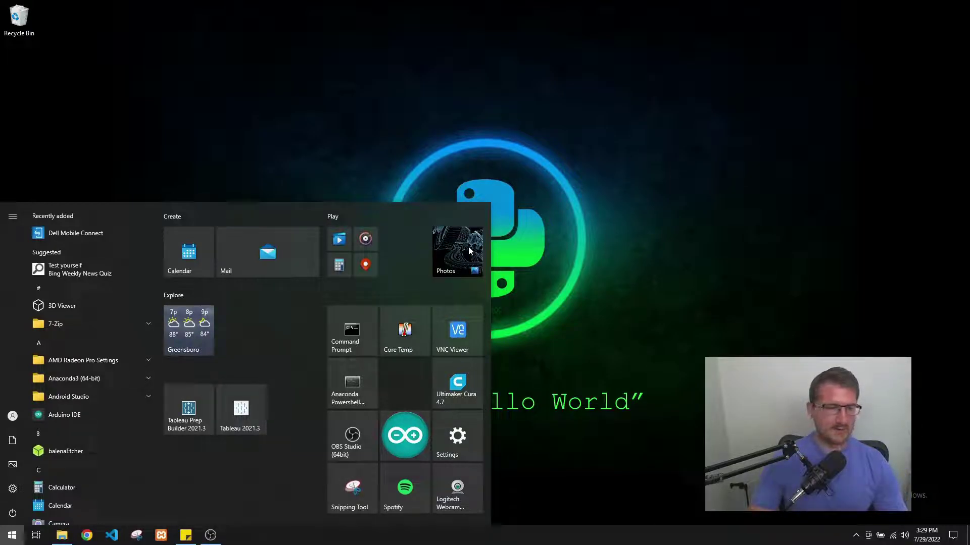
pyautogui.write('run')
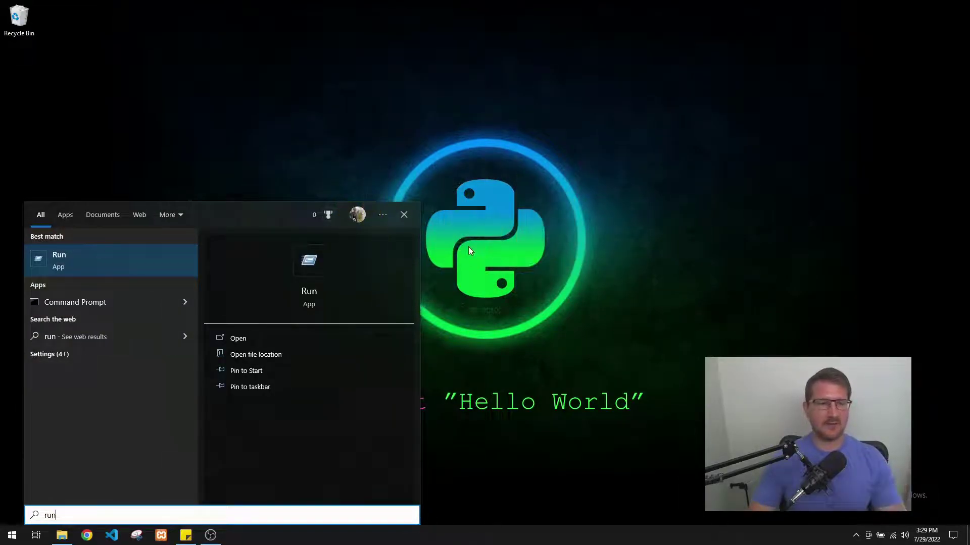
pyautogui.press('Return')
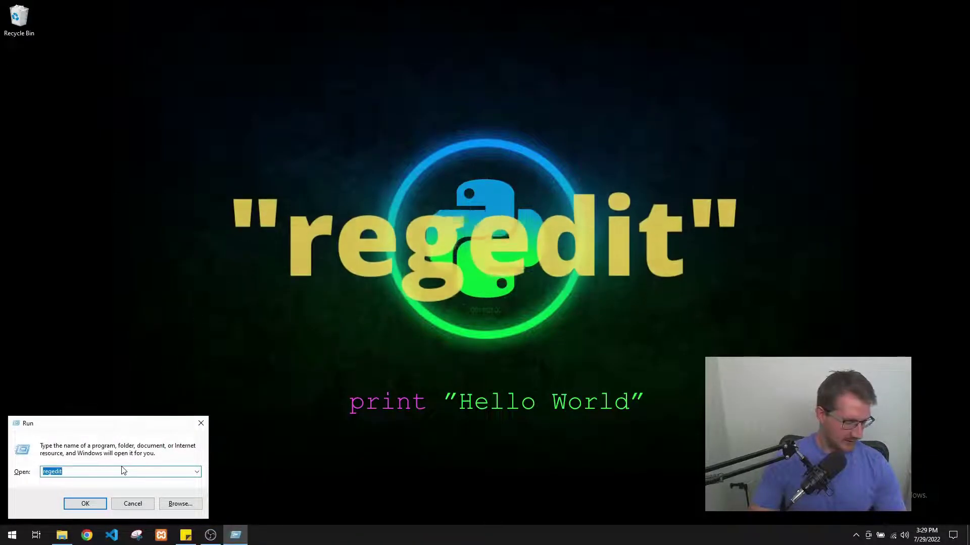
pyautogui.write('reged')
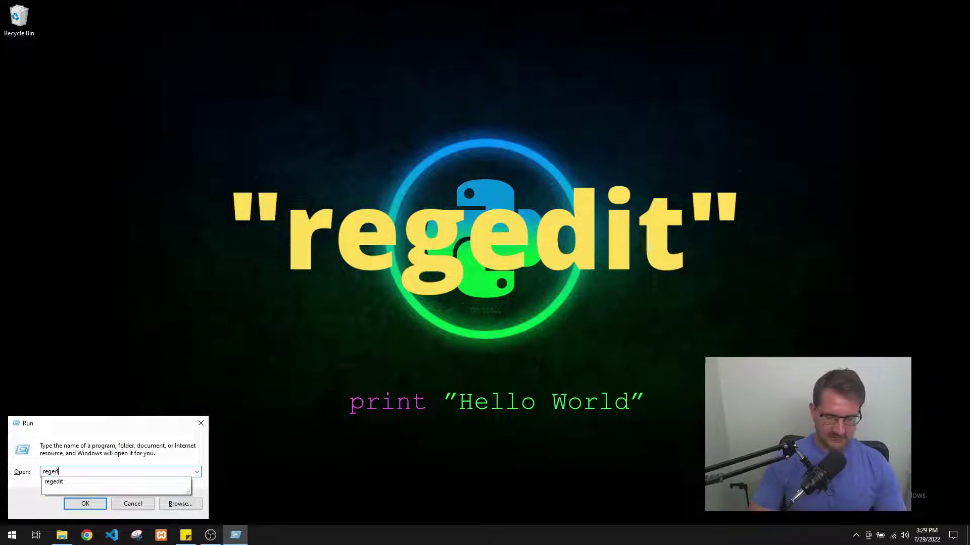
pyautogui.write('it')
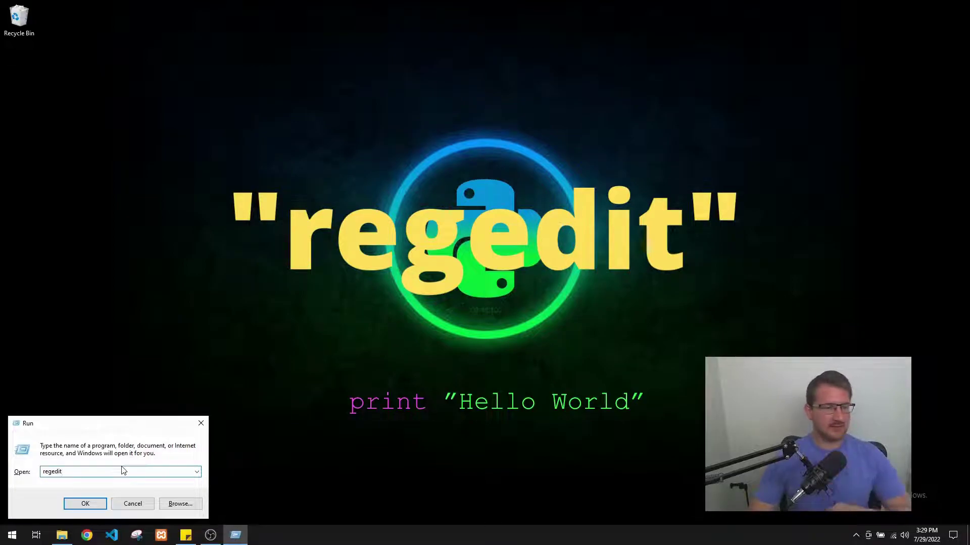
pyautogui.click(85, 504)
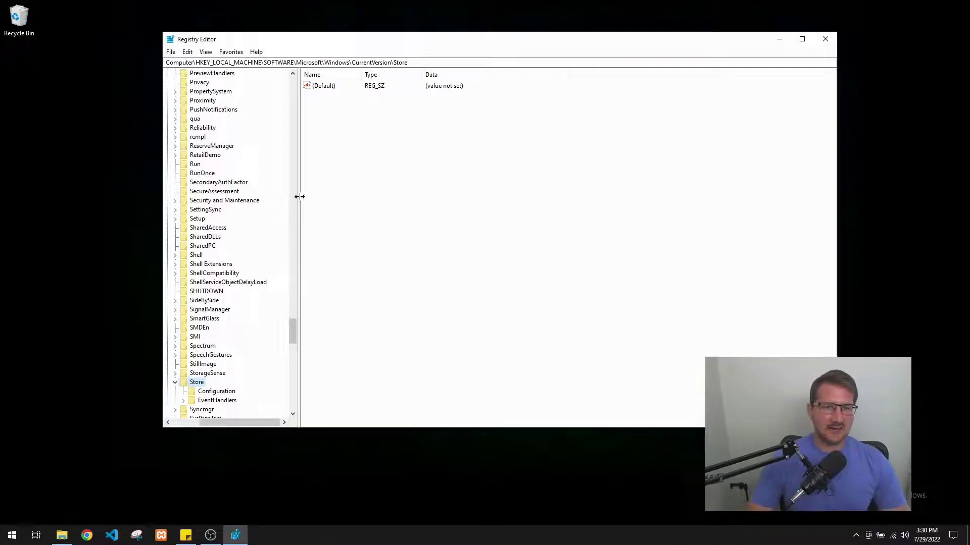
# Widen the registry key tree and select the key HKEY_LOCAL_MACHINE\SOFTWARE\Microsoft.
pyautogui.moveTo(299, 196); pyautogui.dragTo(352, 198)
pyautogui.scroll(20, 263, 198)
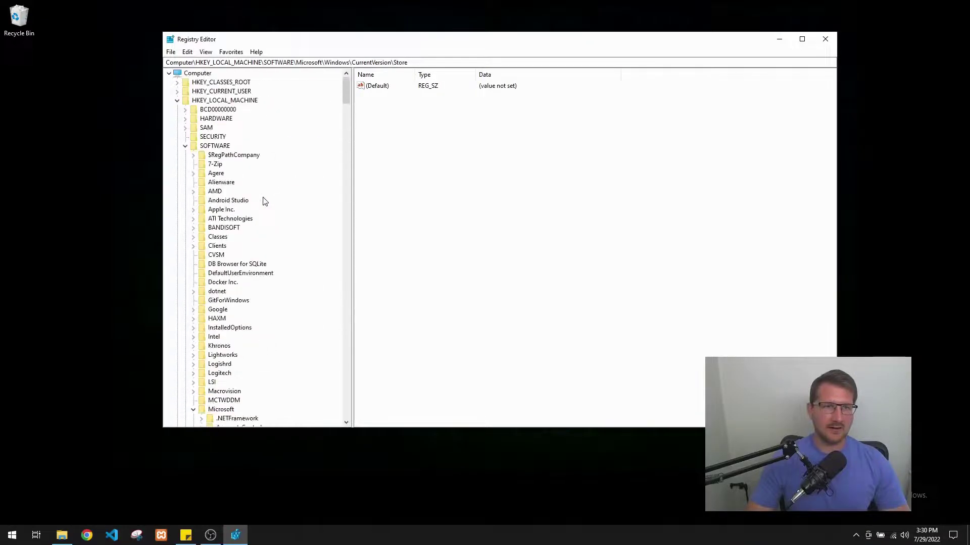
pyautogui.click(177, 100)
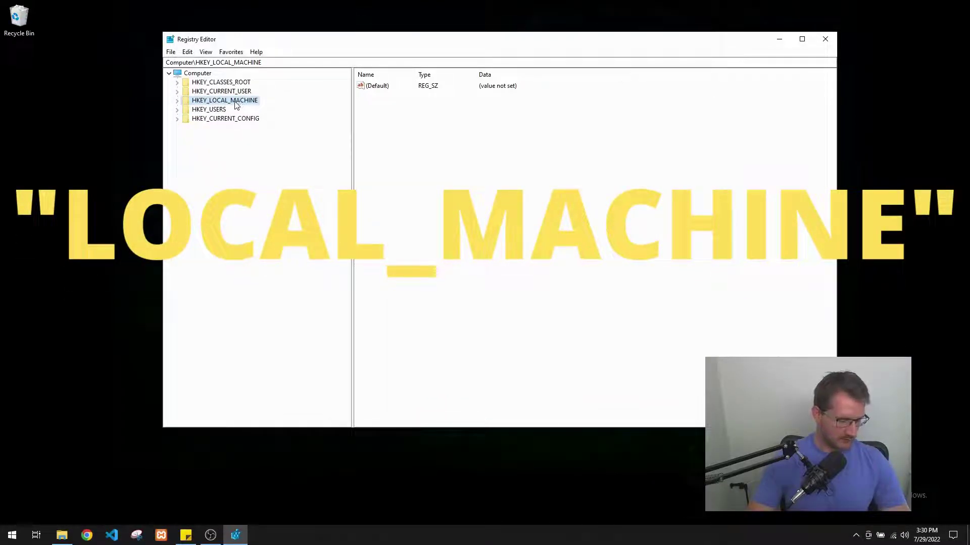
pyautogui.click(178, 101)
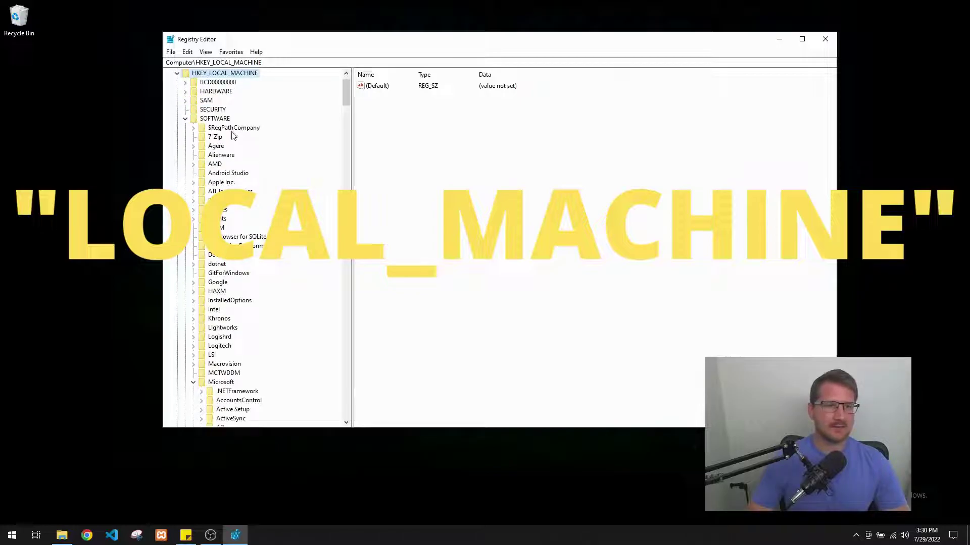
pyautogui.click(185, 118)
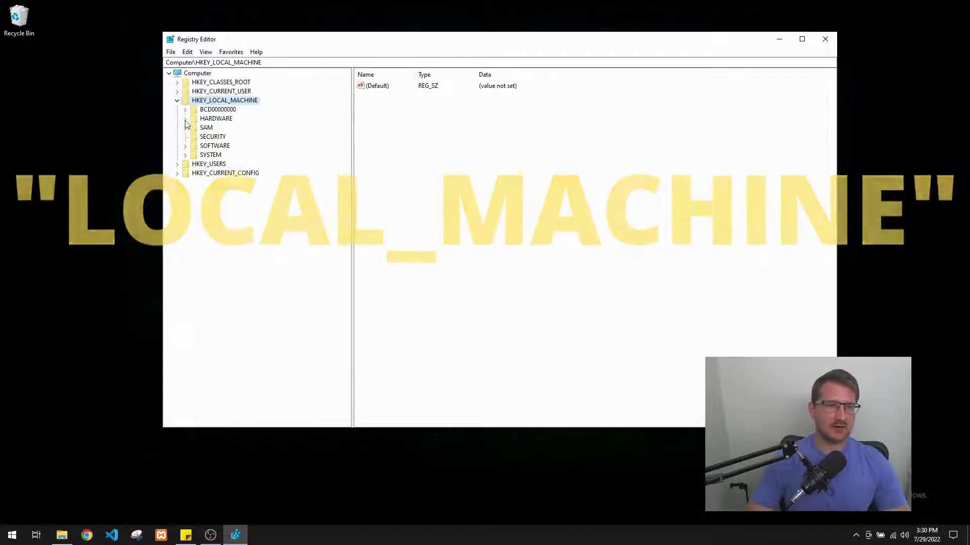
pyautogui.click(185, 146)
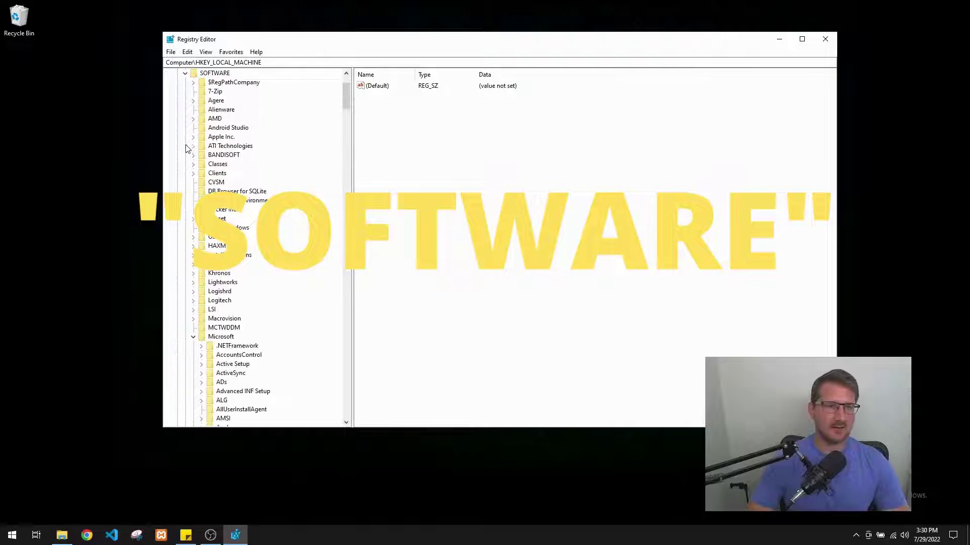
pyautogui.scroll(-6, 213, 180)
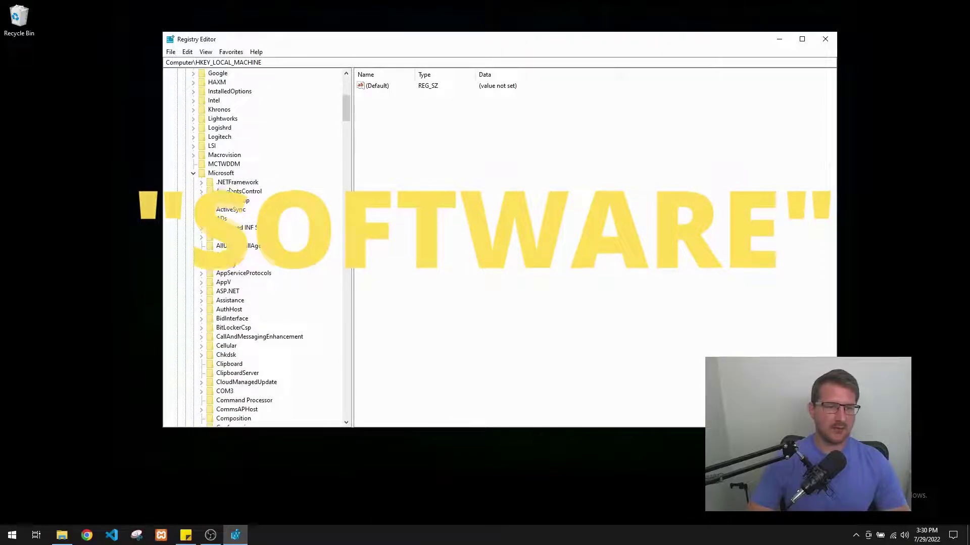
pyautogui.click(221, 174)
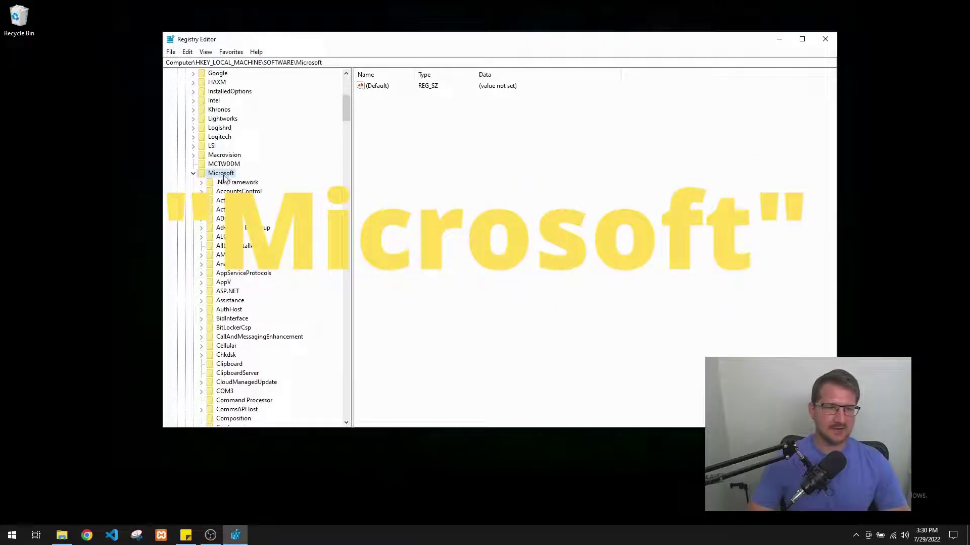
# Select the CurrentVersion key inside the Windows key under Microsoft.
pyautogui.scroll(-4, 248, 182)
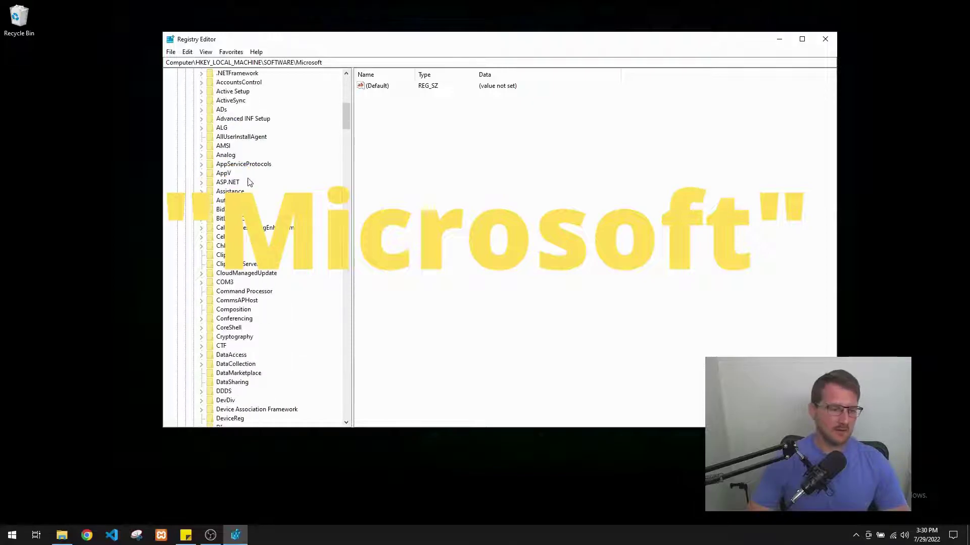
pyautogui.scroll(-17, 248, 182)
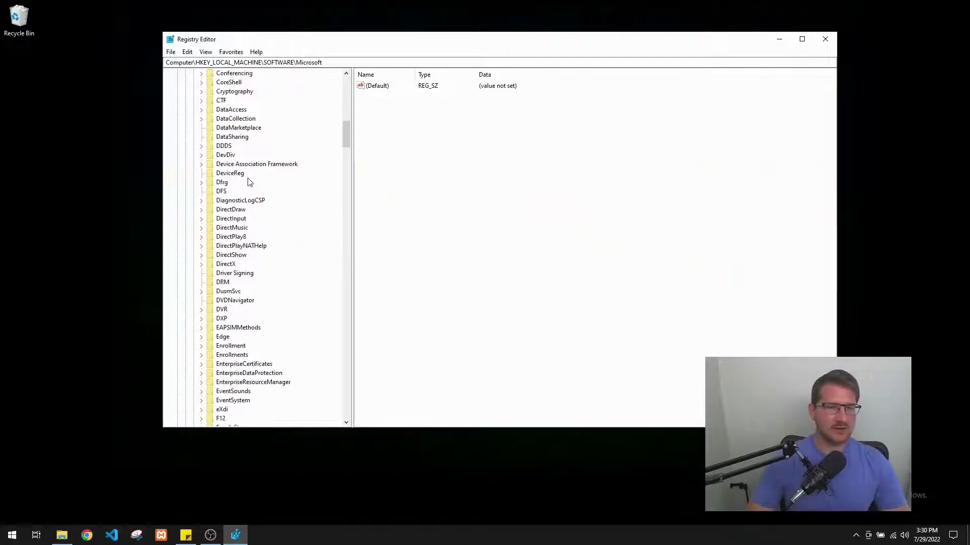
pyautogui.scroll(-20, 247, 182)
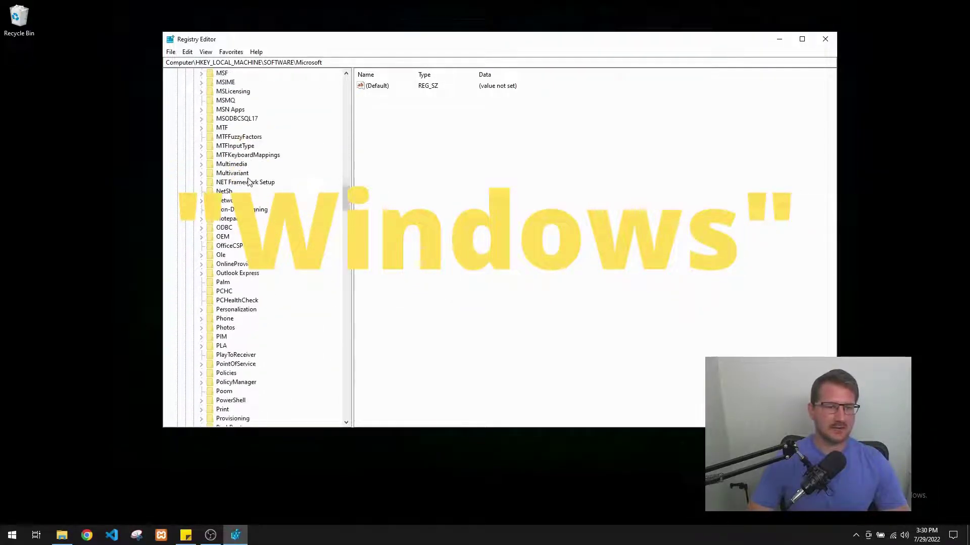
pyautogui.scroll(-17, 248, 181)
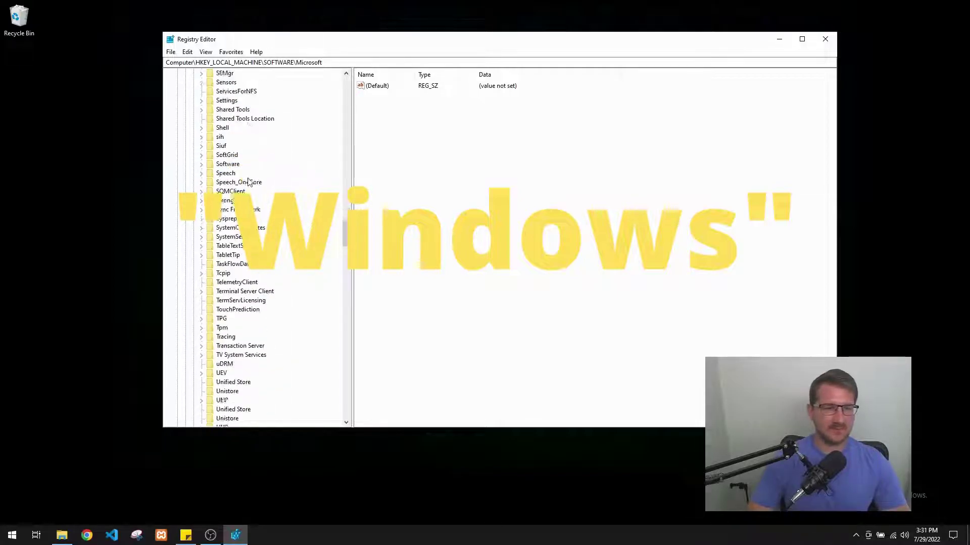
pyautogui.scroll(-10, 248, 182)
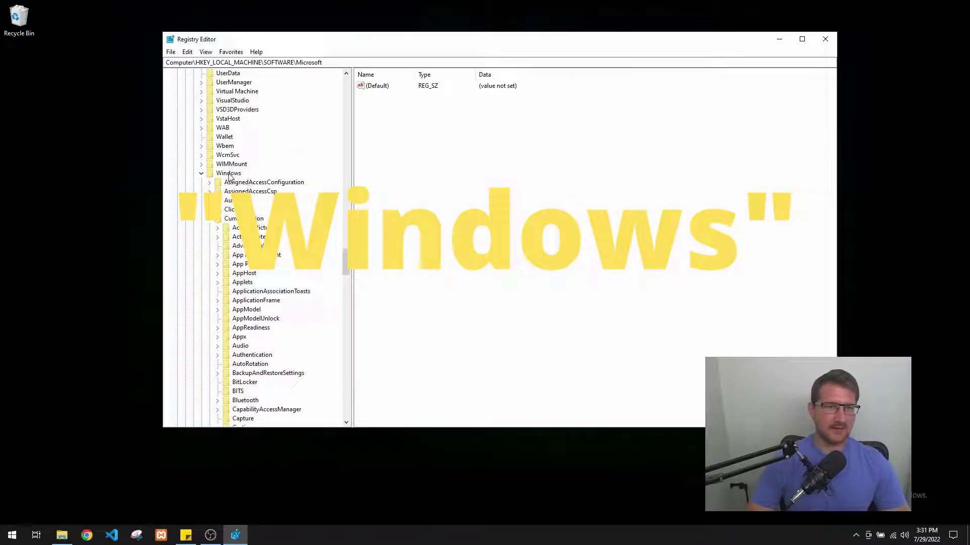
pyautogui.click(228, 175)
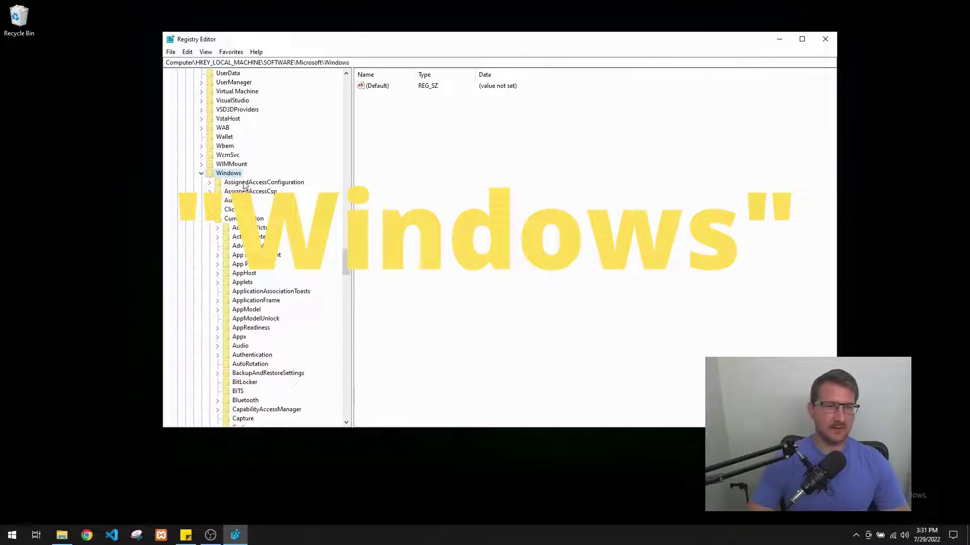
pyautogui.click(241, 218)
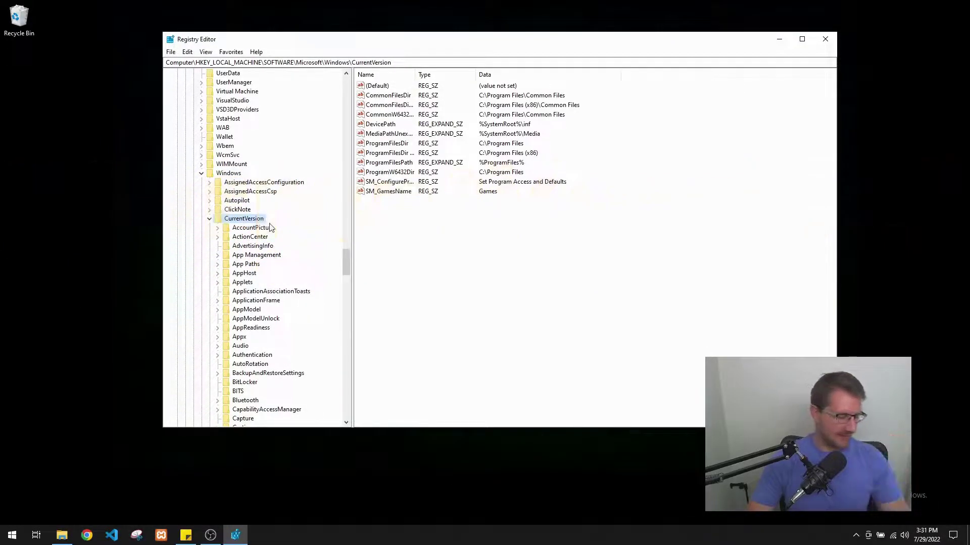
# Find and select the Store key inside CurrentVersion.
pyautogui.scroll(-5, 270, 227)
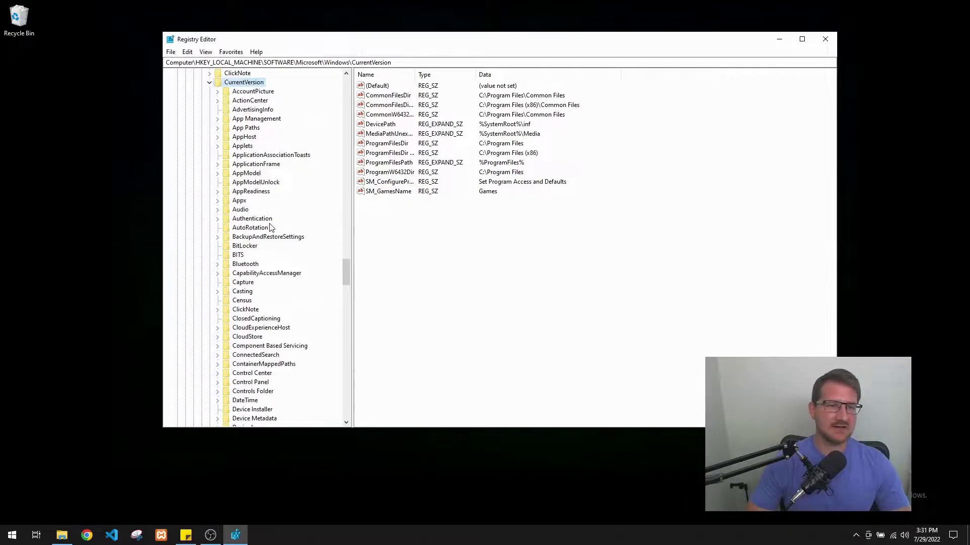
pyautogui.scroll(-17, 270, 228)
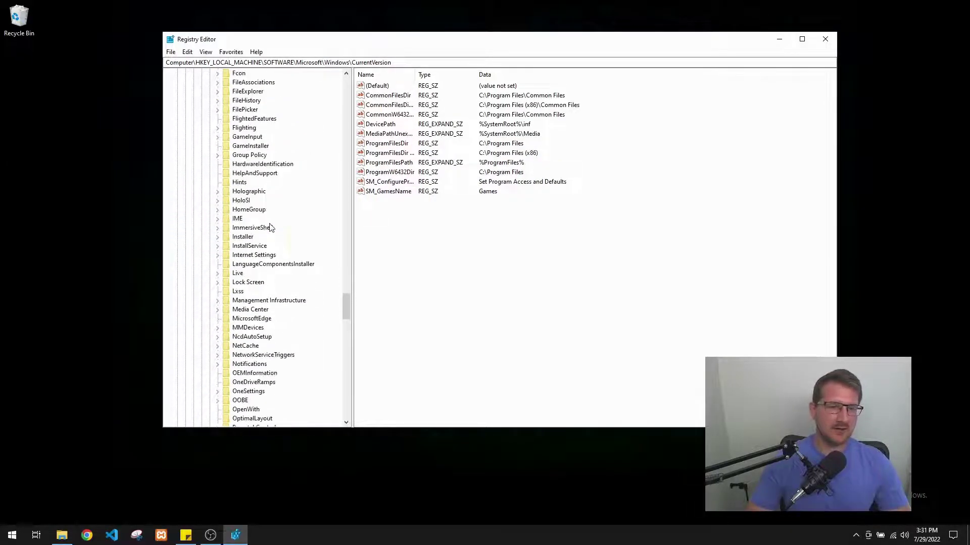
pyautogui.scroll(-20, 270, 227)
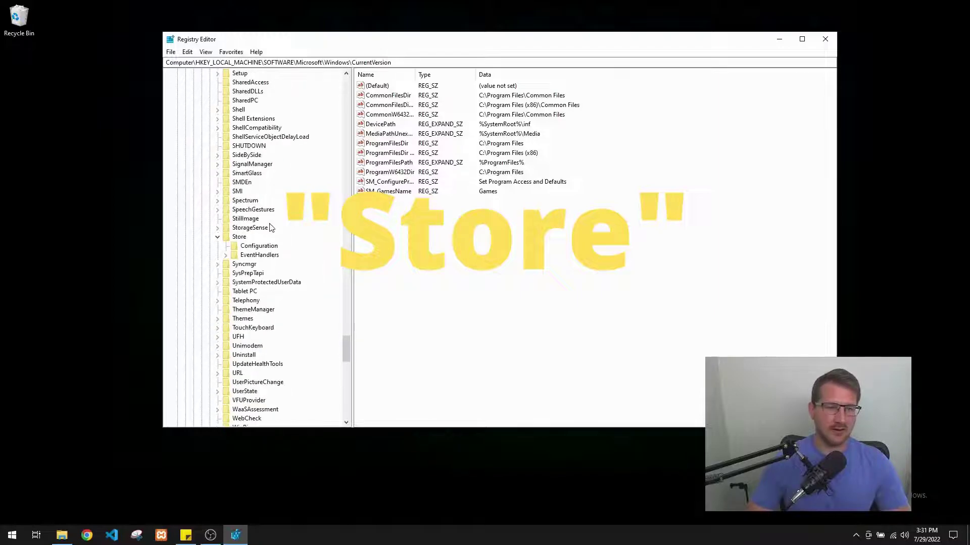
pyautogui.doubleClick(242, 238)
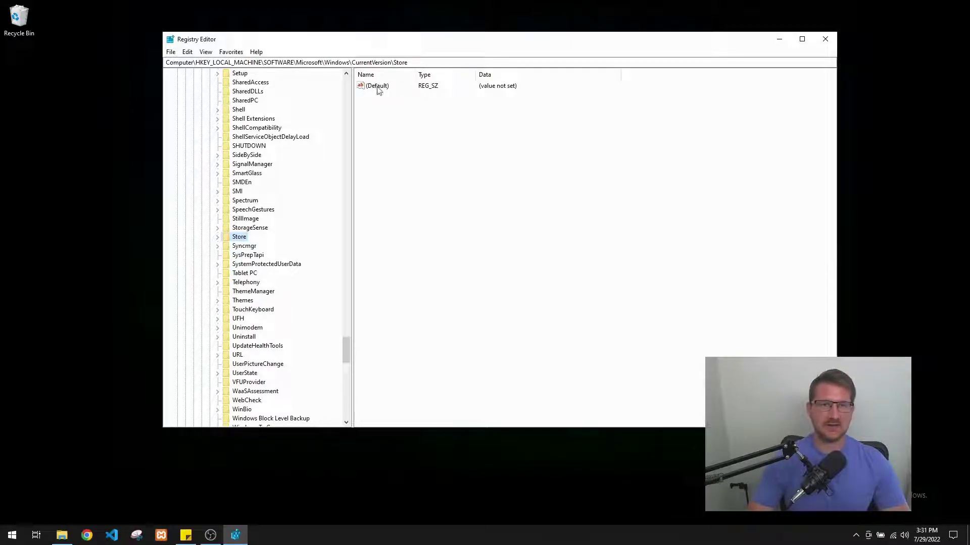
# Create a new string value named OEMID in the Store key.
pyautogui.press('Tab')
pyautogui.rightClick(442, 125)
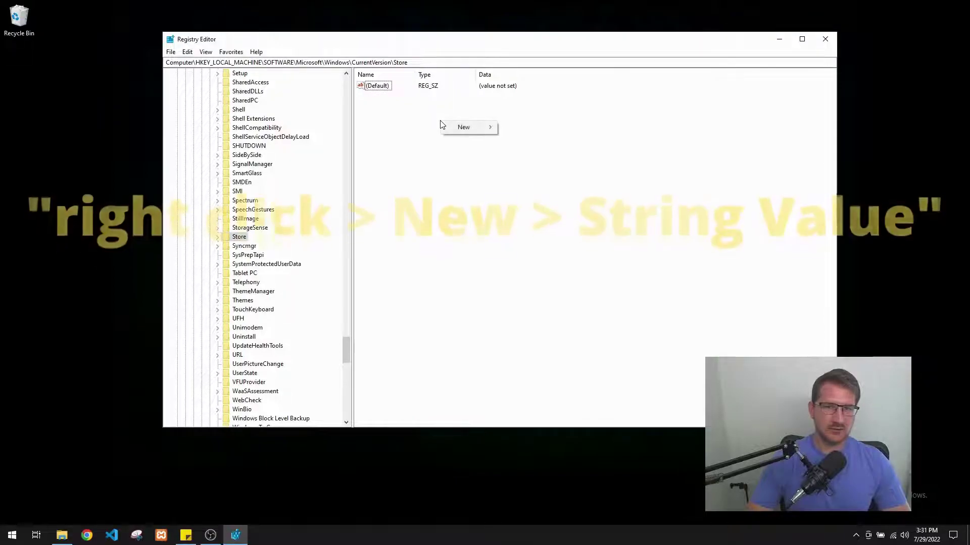
pyautogui.moveTo(454, 127)
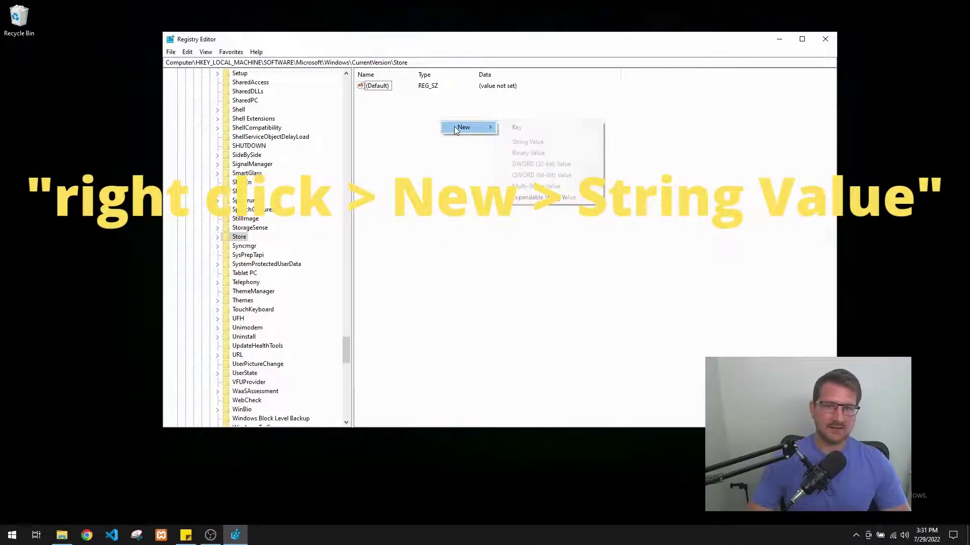
pyautogui.click(516, 142)
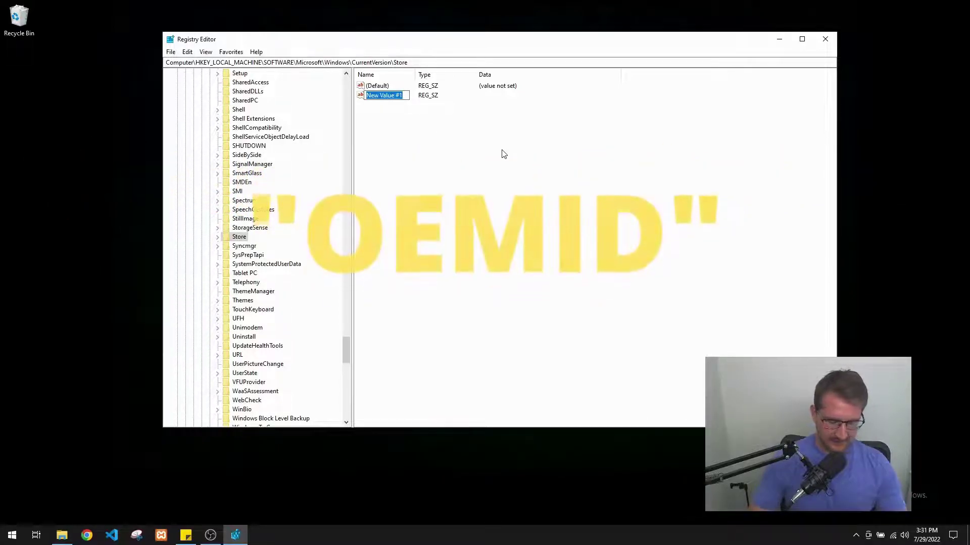
pyautogui.write('E')
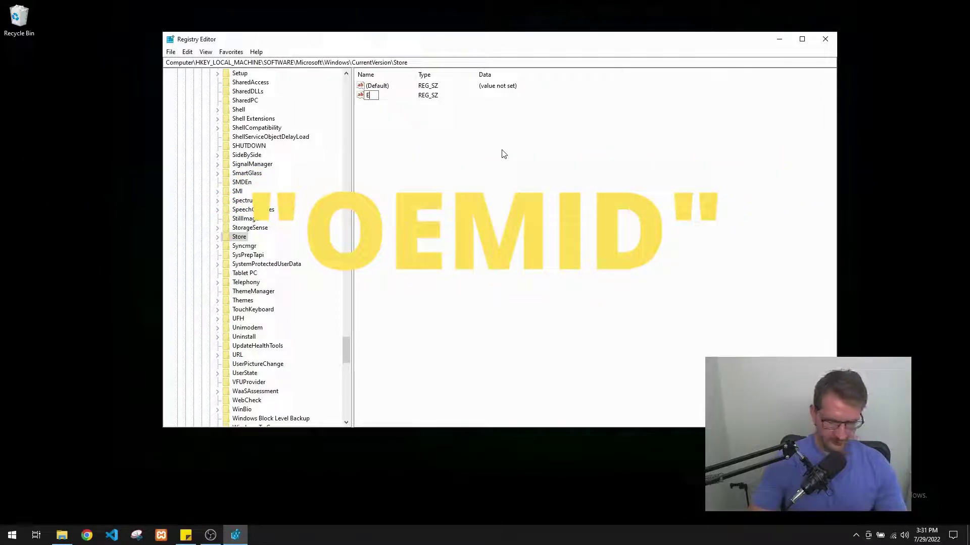
pyautogui.write('EMID')
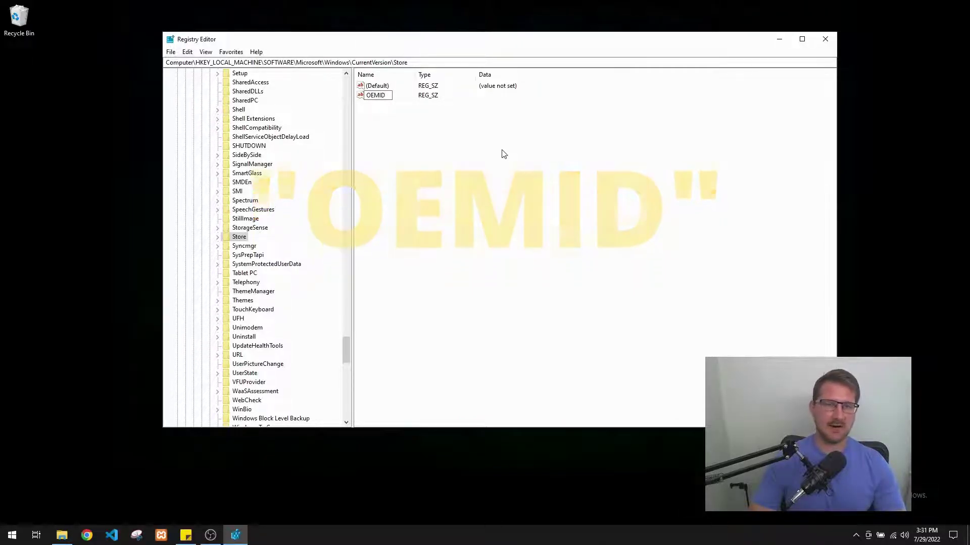
pyautogui.press('Return')
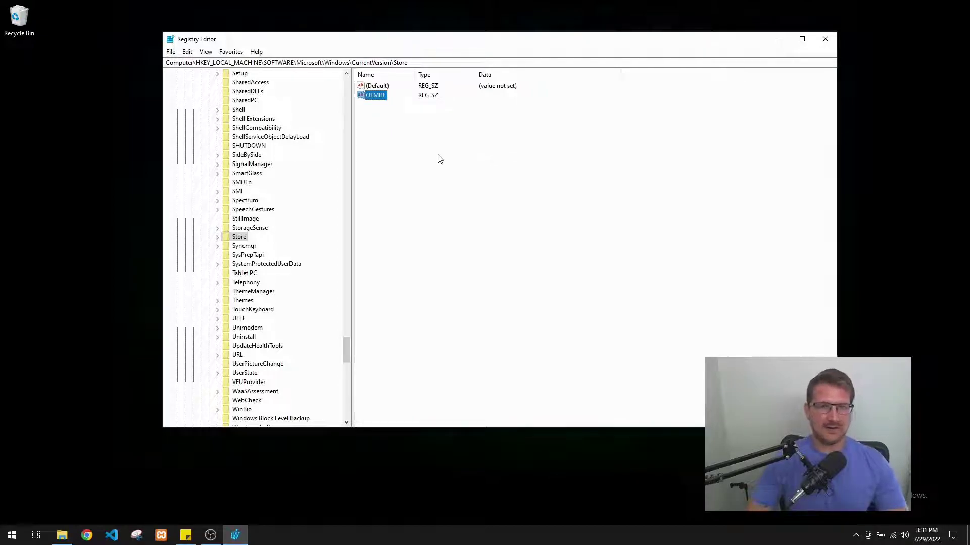
# Set the value data of the OEMID string to DELL.
pyautogui.doubleClick(375, 96)
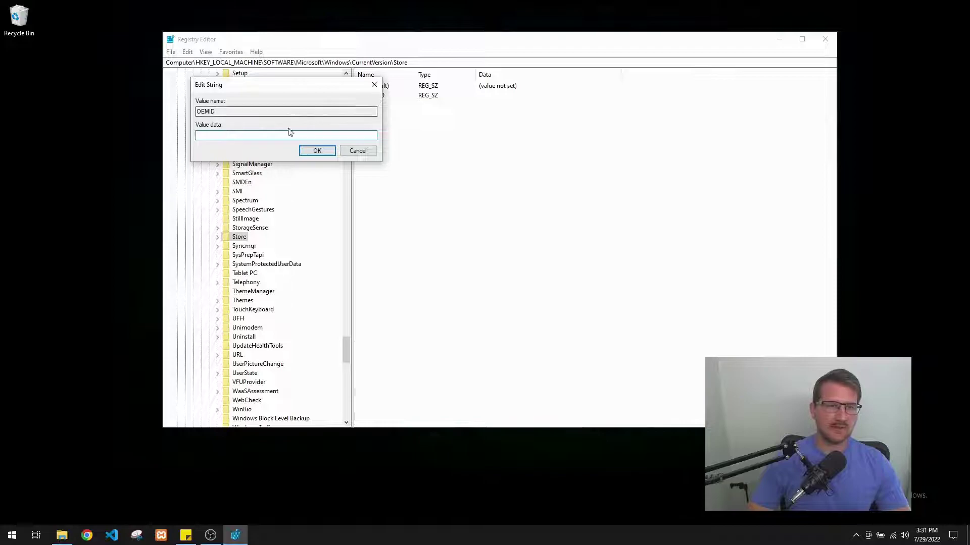
pyautogui.moveTo(281, 88); pyautogui.dragTo(433, 81)
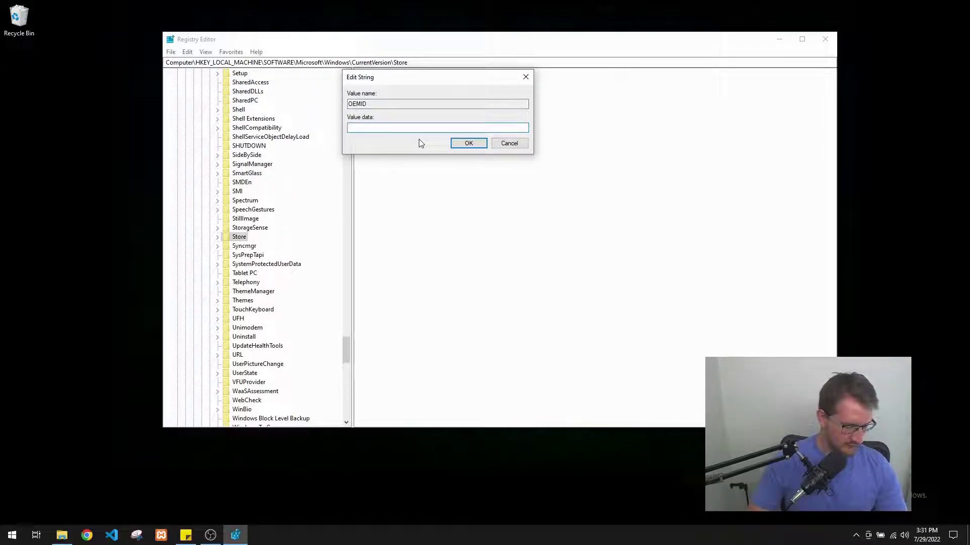
pyautogui.write('DELL')
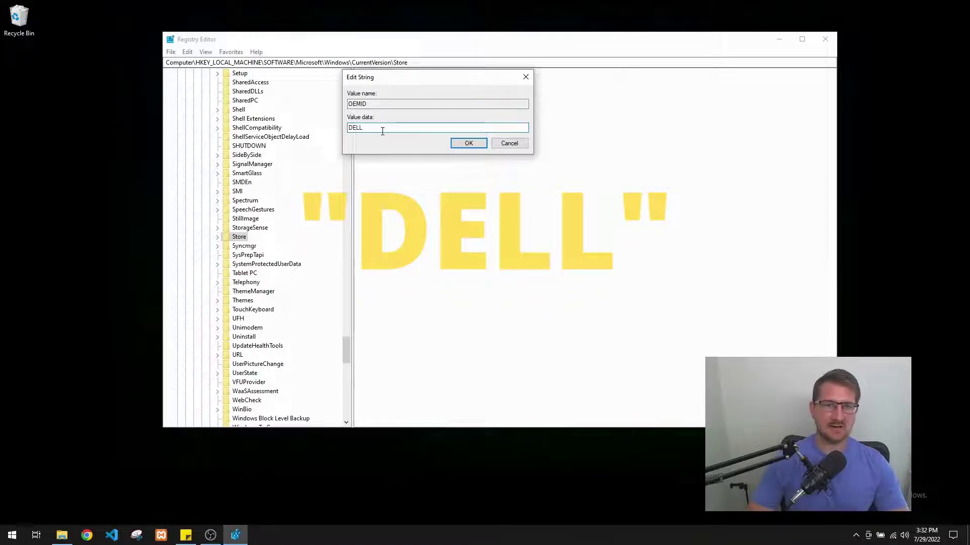
pyautogui.click(460, 145)
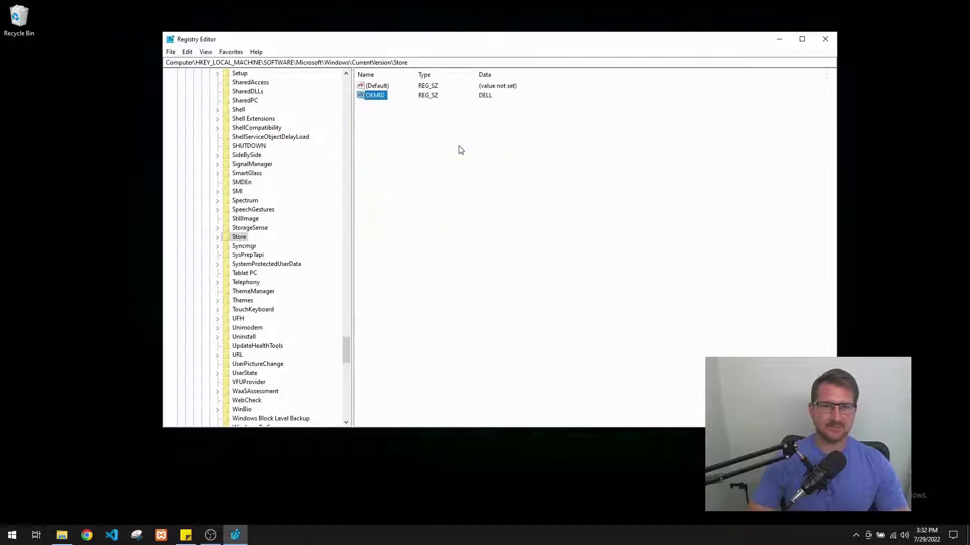
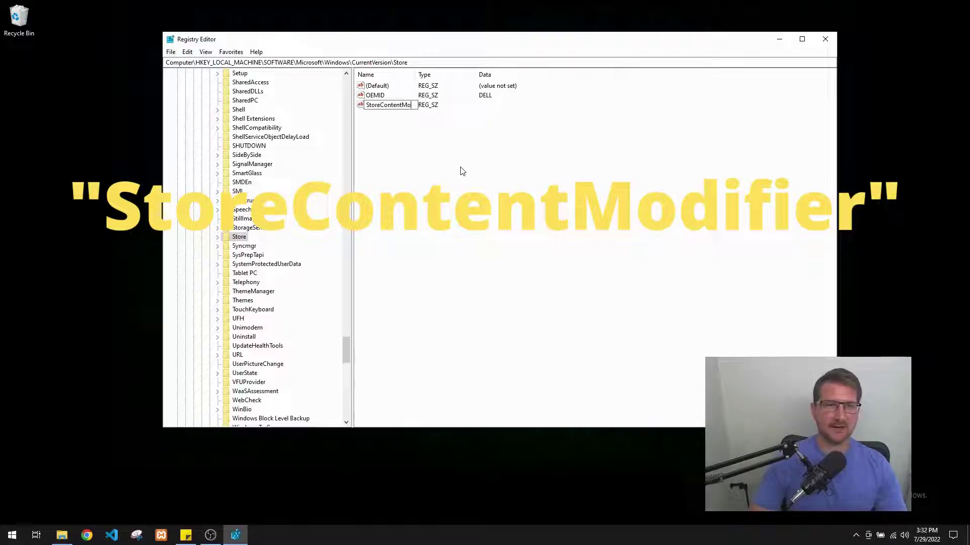
# Finish naming the second new string value in the Store key as StoreContentModifier.
pyautogui.write('d')
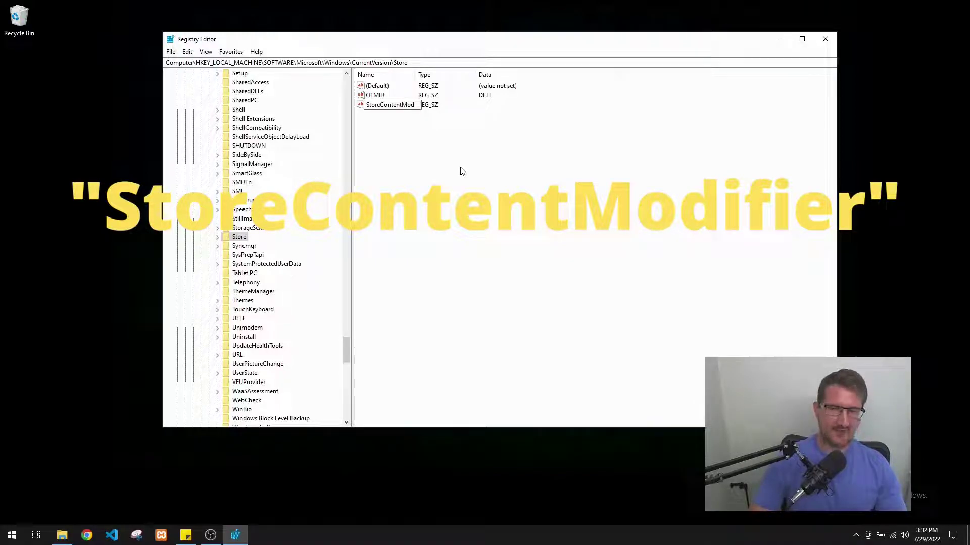
pyautogui.write('ifier')
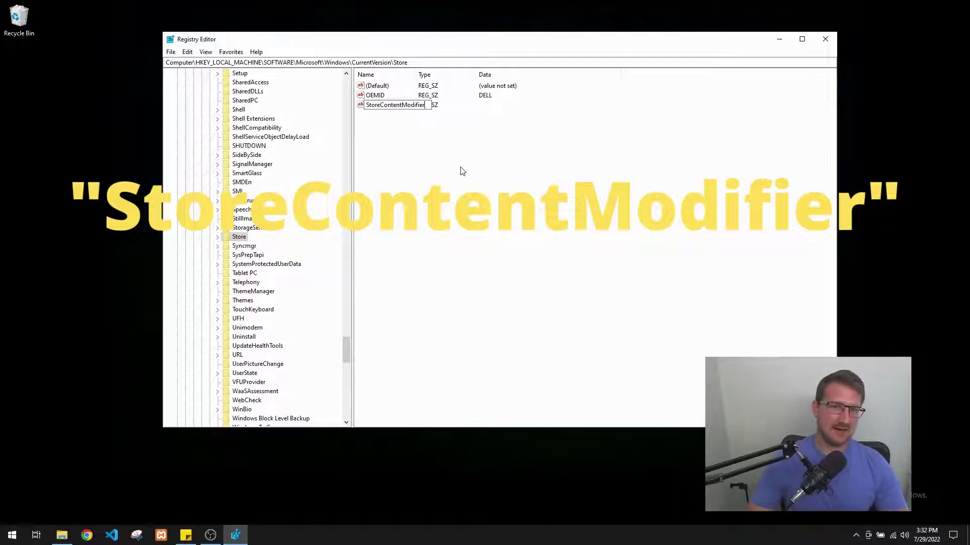
pyautogui.press('Return')
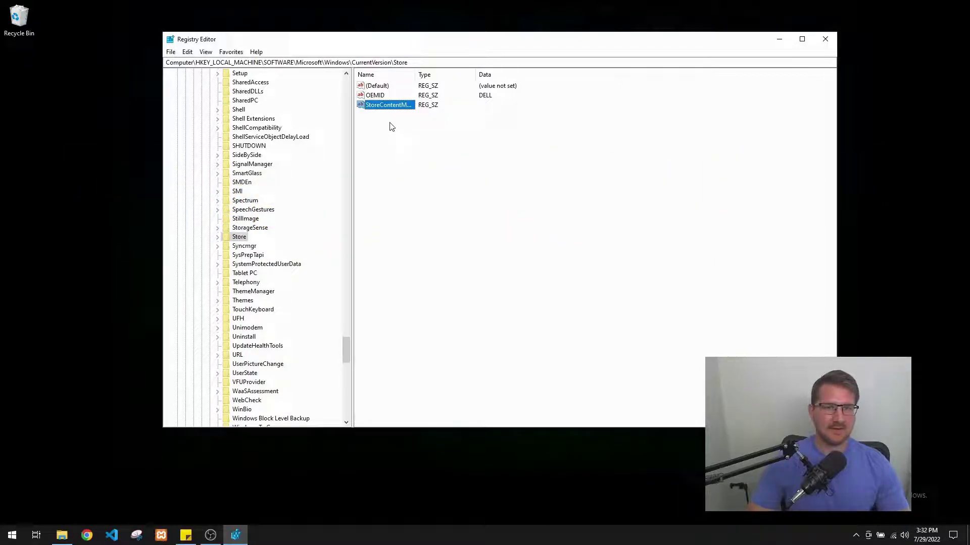
# Set the value data of the StoreContentModifier string to Dell_Inspiron.
pyautogui.doubleClick(390, 105)
pyautogui.moveTo(320, 86); pyautogui.dragTo(465, 104)
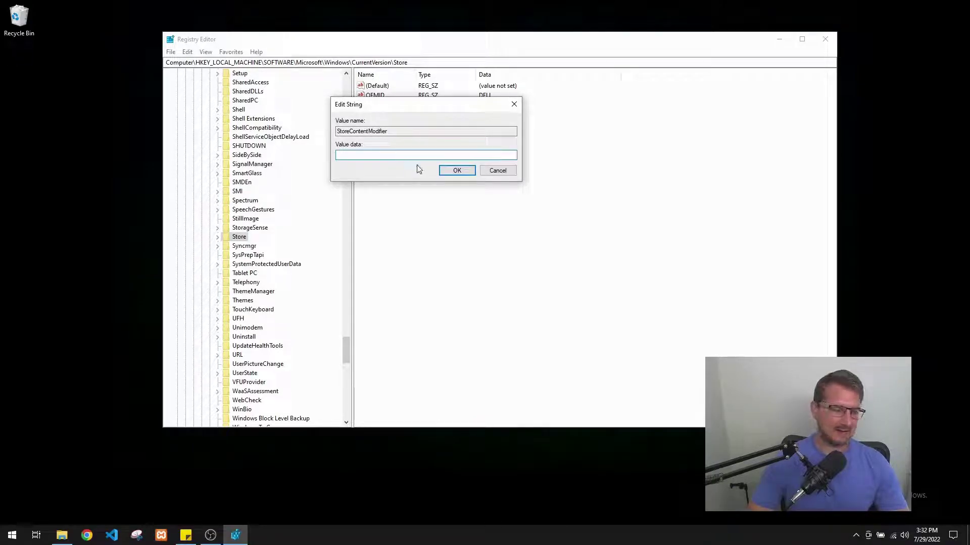
pyautogui.write('Dell_In')
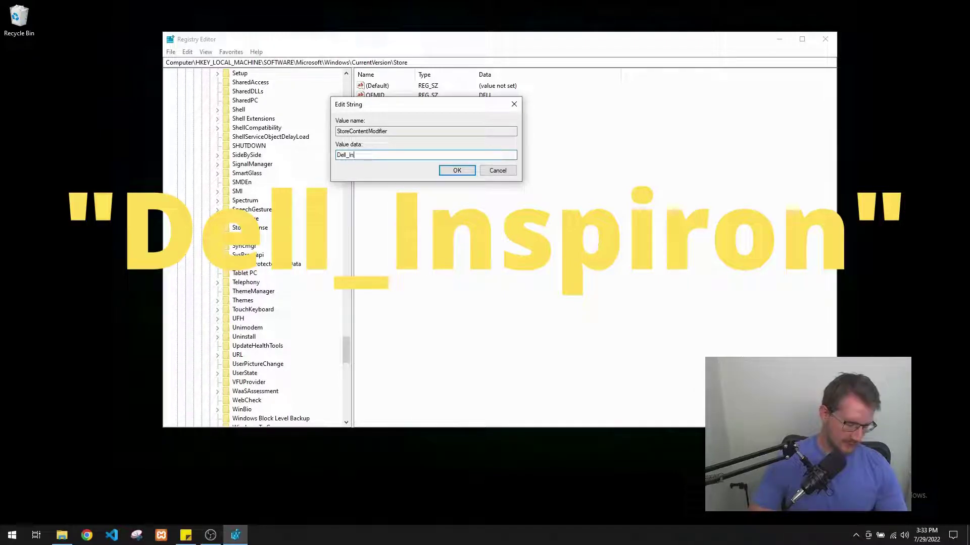
pyautogui.write('spiron')
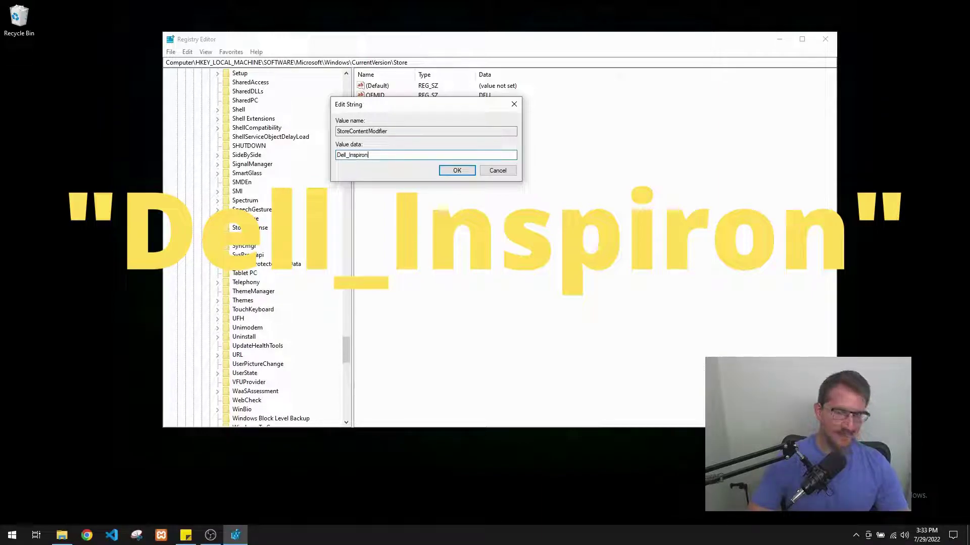
pyautogui.click(456, 171)
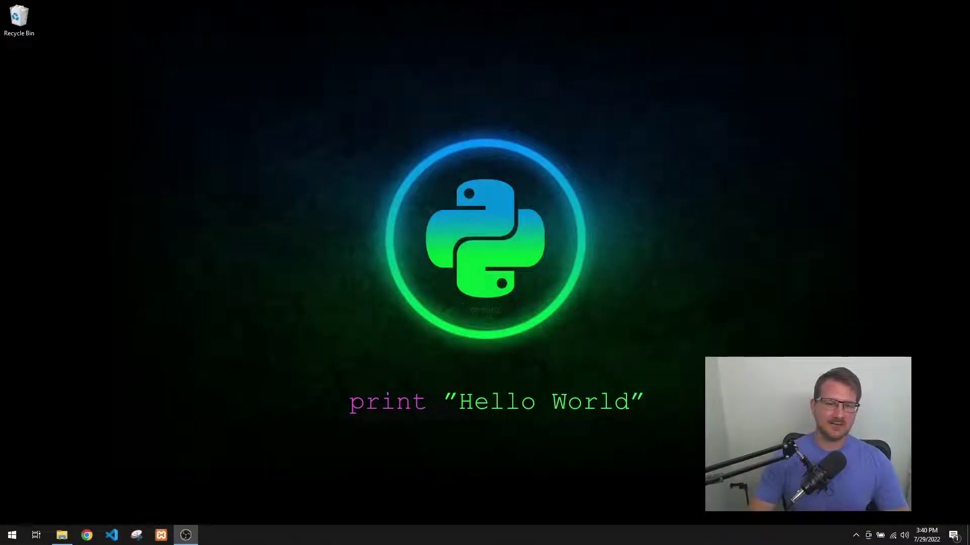
# Run regedit from the Windows Run dialog to check the string values in the Store key, and close the Registry Editor.
pyautogui.press('super')
pyautogui.write('run')
pyautogui.press('Return')
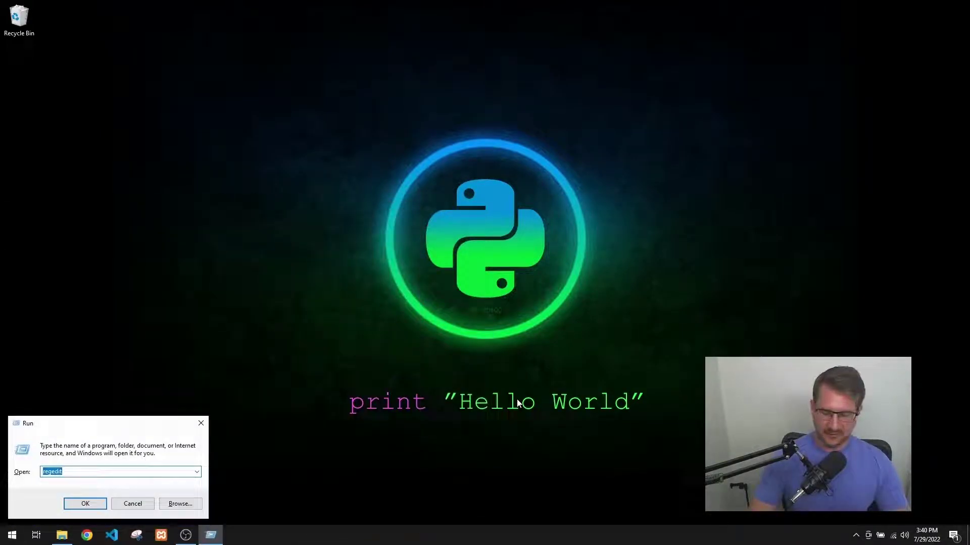
pyautogui.press('Return')
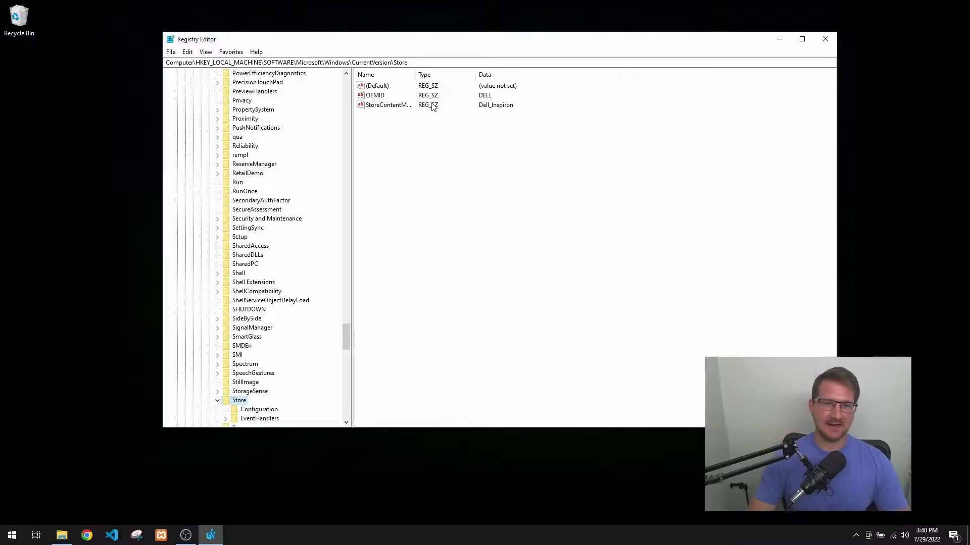
pyautogui.click(833, 44)
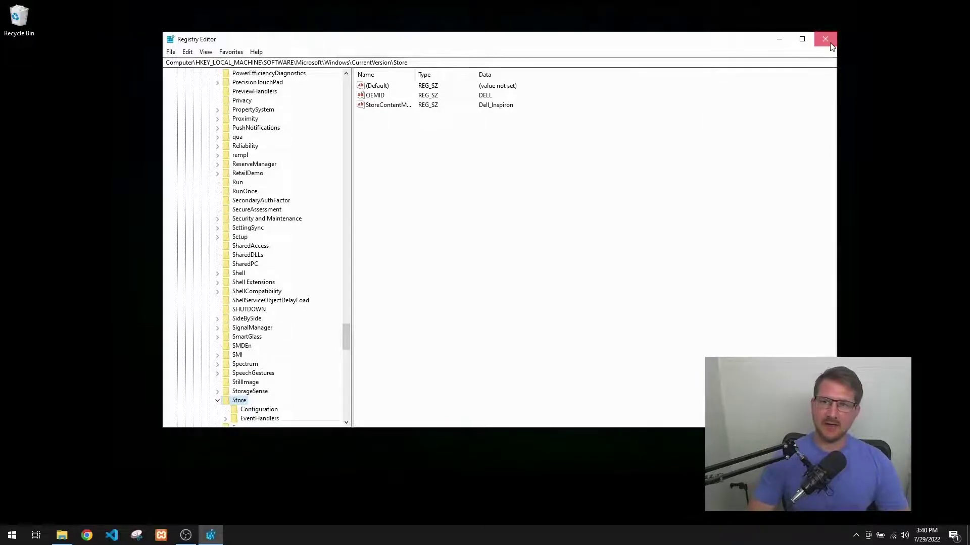
# Search Windows for the installed Dell Mobile Connect app and launch it.
pyautogui.press('super')
pyautogui.write('dell')
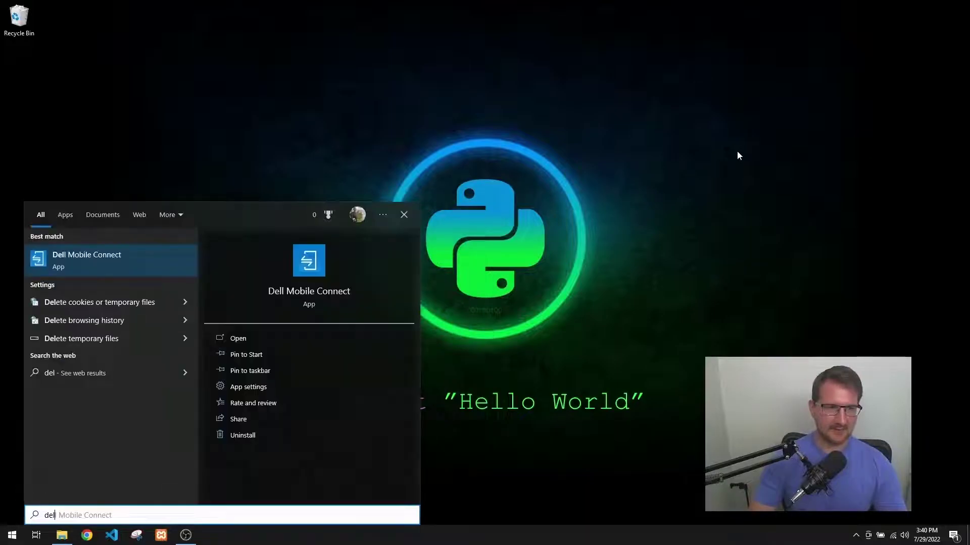
pyautogui.press('Return')
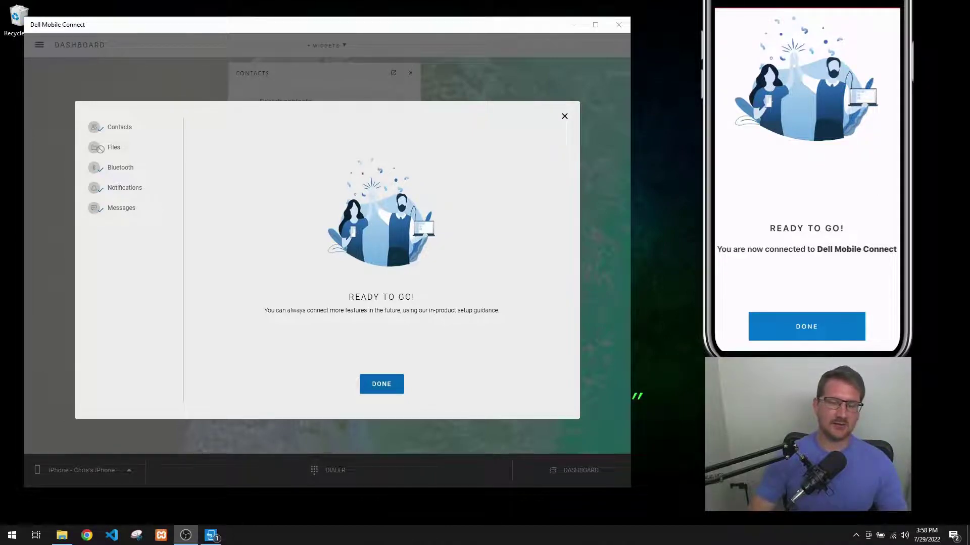
# Finish the phone setup without the walkthrough and open the Messages section of Dell Mobile Connect.
pyautogui.click(387, 385)
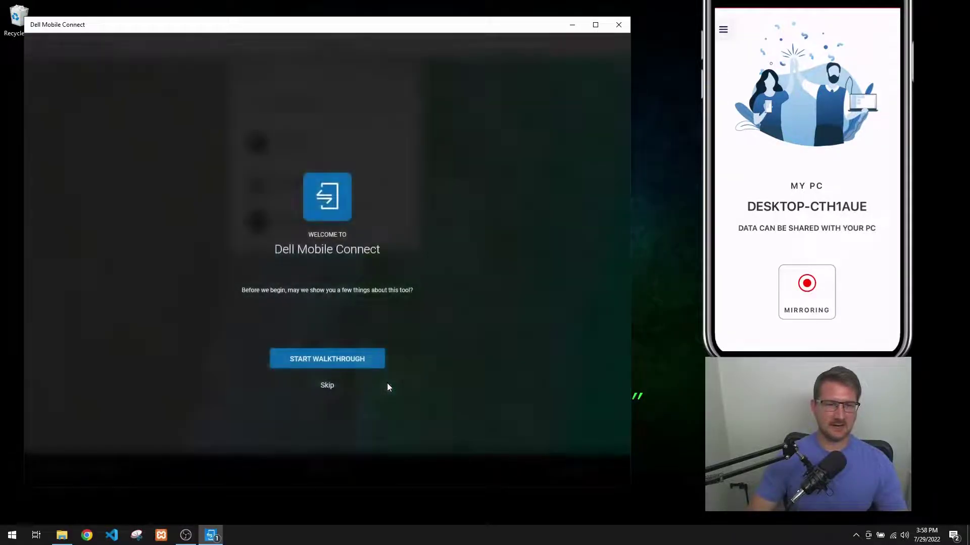
pyautogui.click(327, 386)
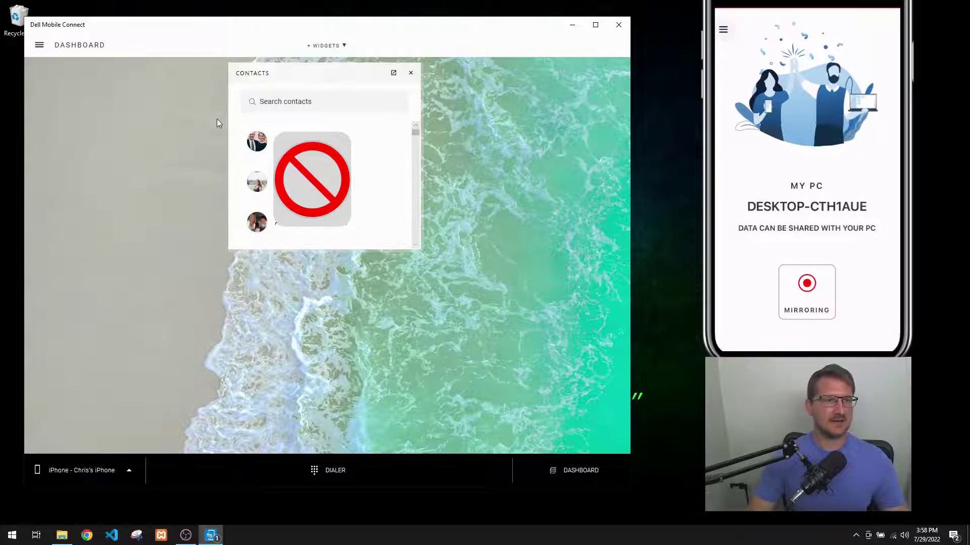
pyautogui.click(39, 45)
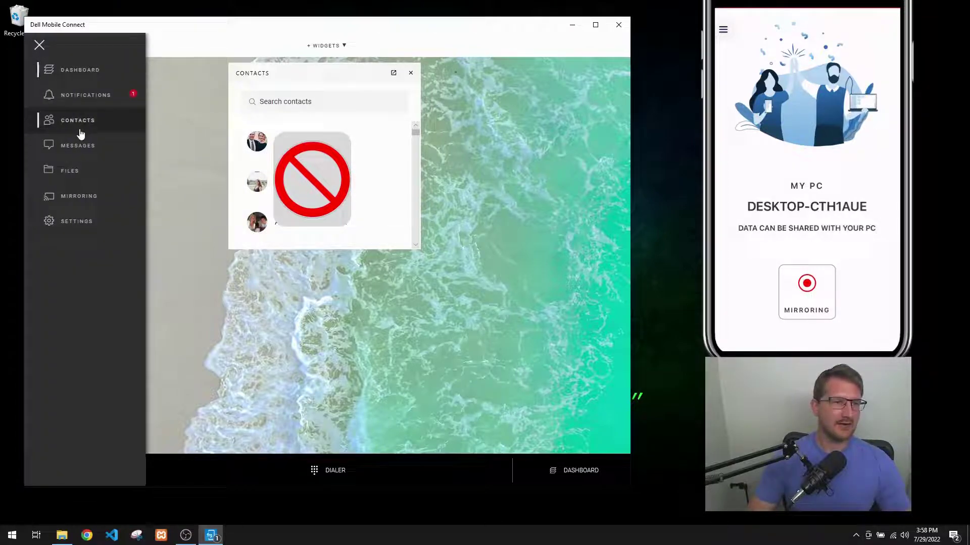
pyautogui.click(81, 146)
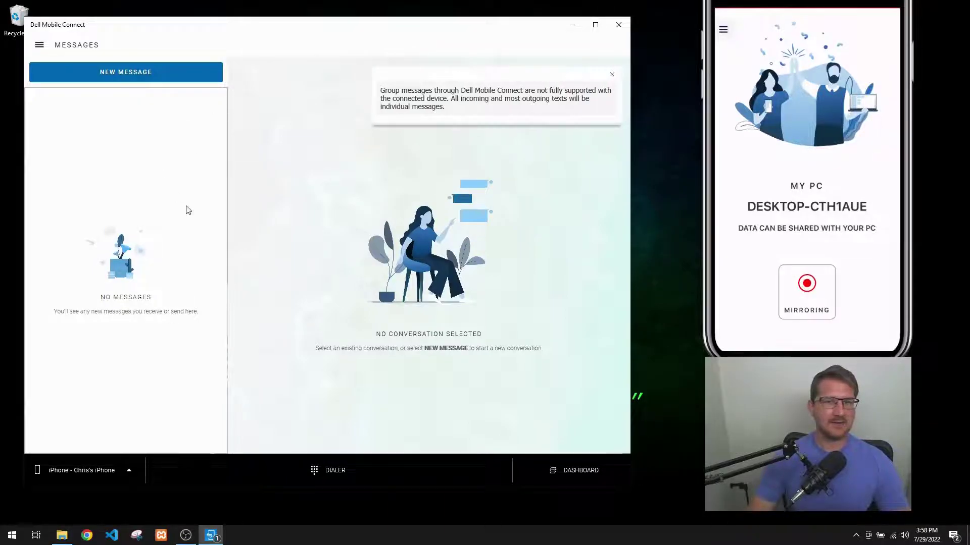
# Start a new message to the contact found by first name and send "Hello There from dell mobile connect".
pyautogui.click(126, 72)
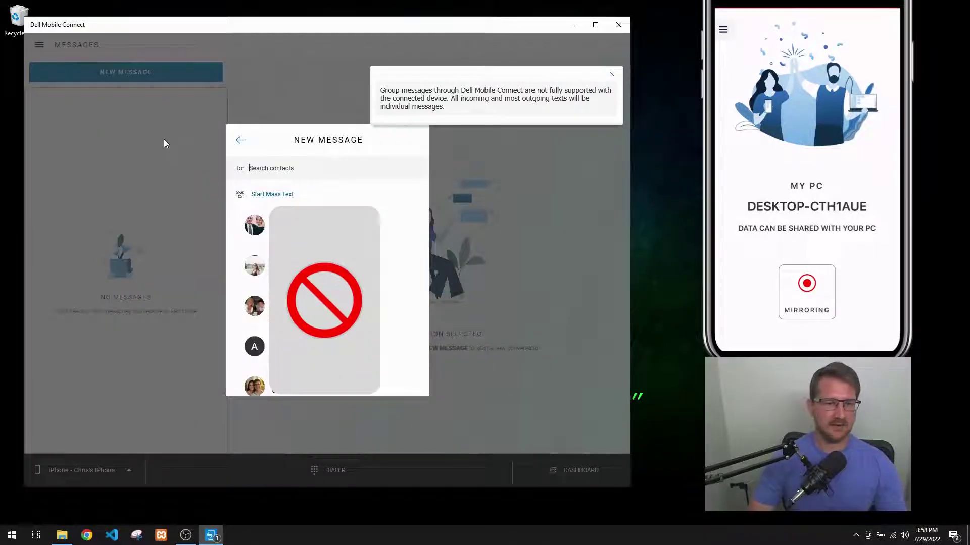
pyautogui.write('chri')
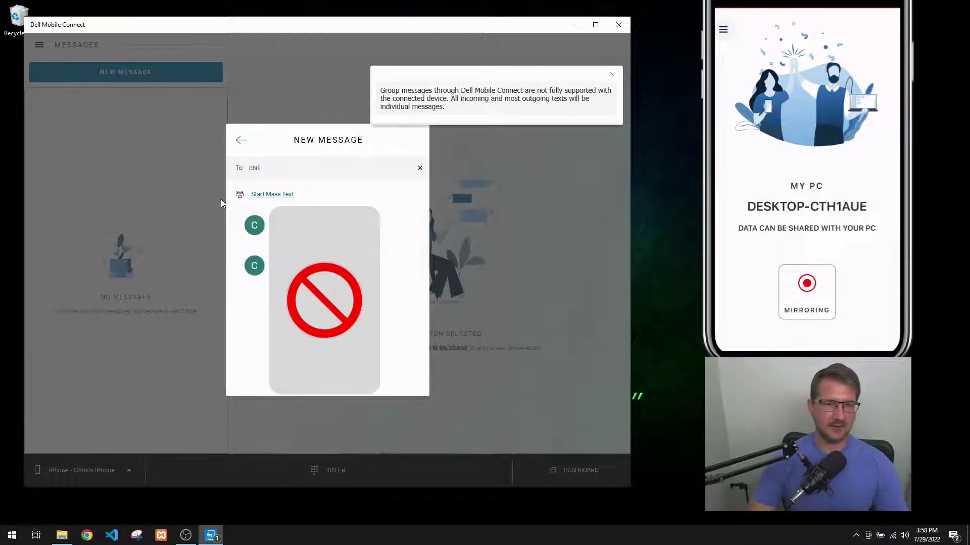
pyautogui.press('Return')
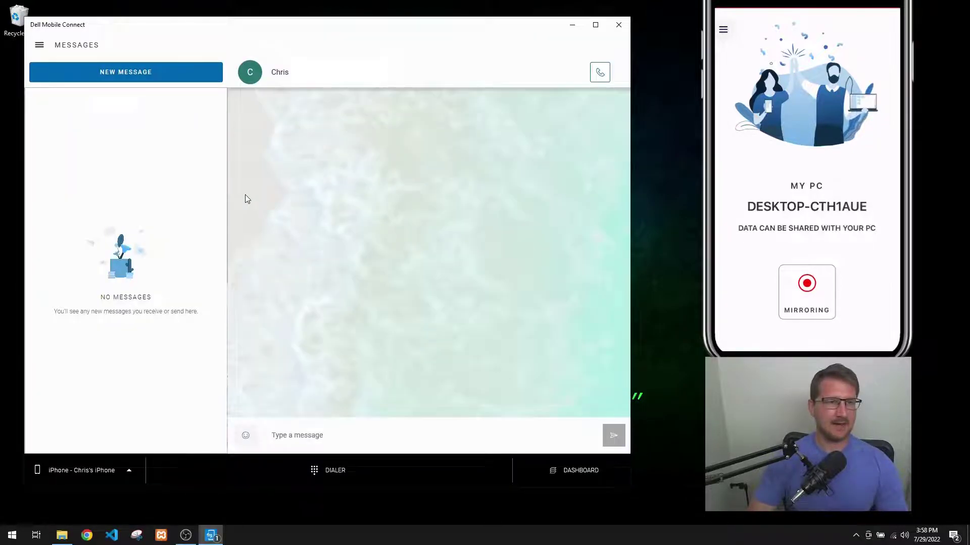
pyautogui.write('Hello There fr')
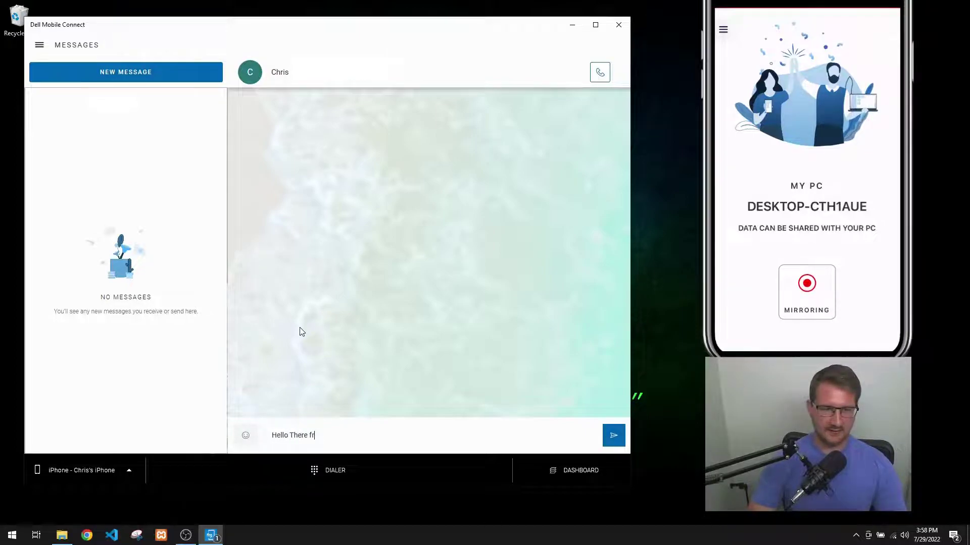
pyautogui.write('om dell mo')
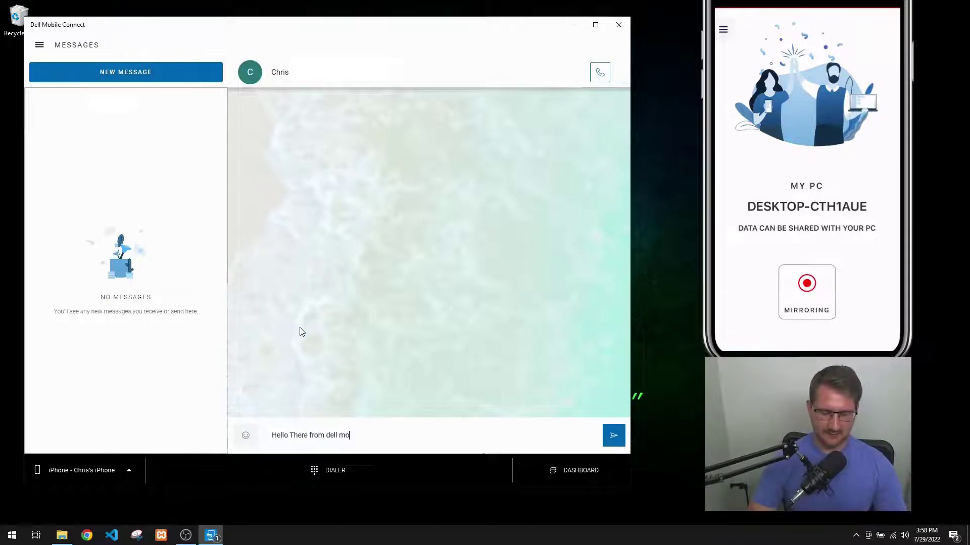
pyautogui.write('bile connect')
pyautogui.press('Return')
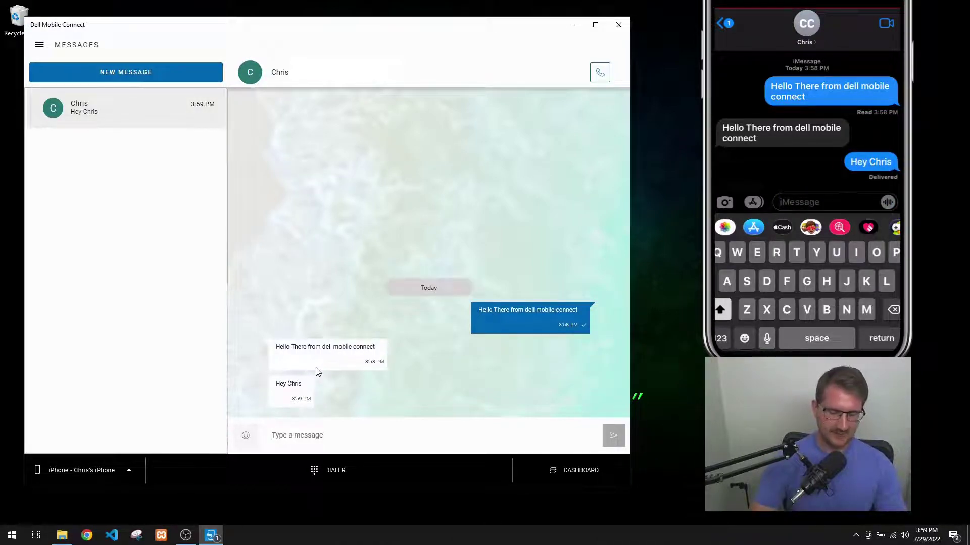
# Send a reply in the same conversation reading "hey other" followed by the contact's first name.
pyautogui.write('hey other ')
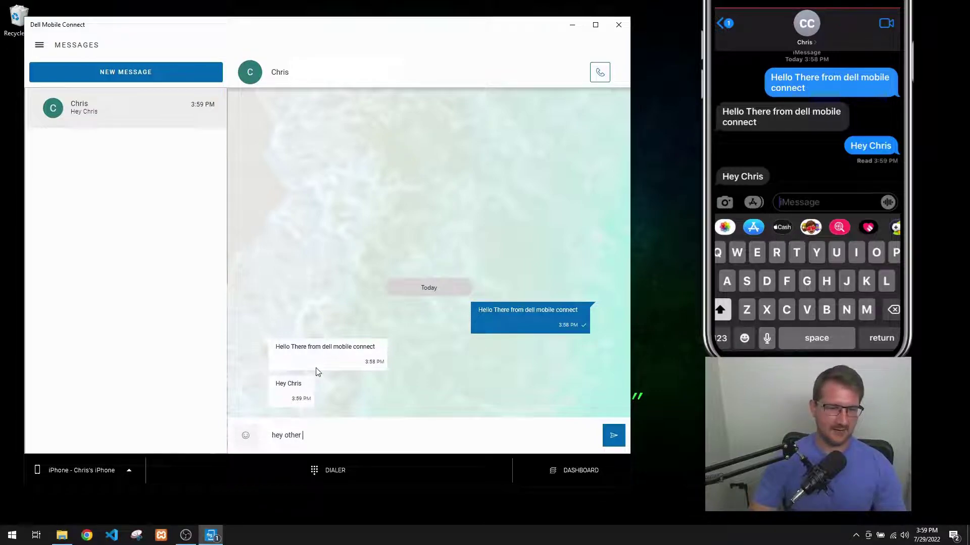
pyautogui.write('chris')
pyautogui.press('Return')
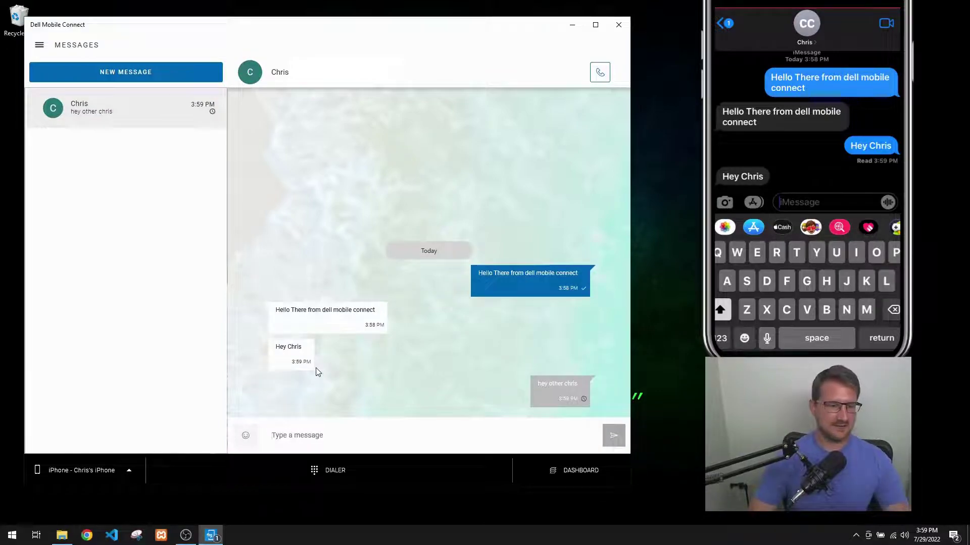